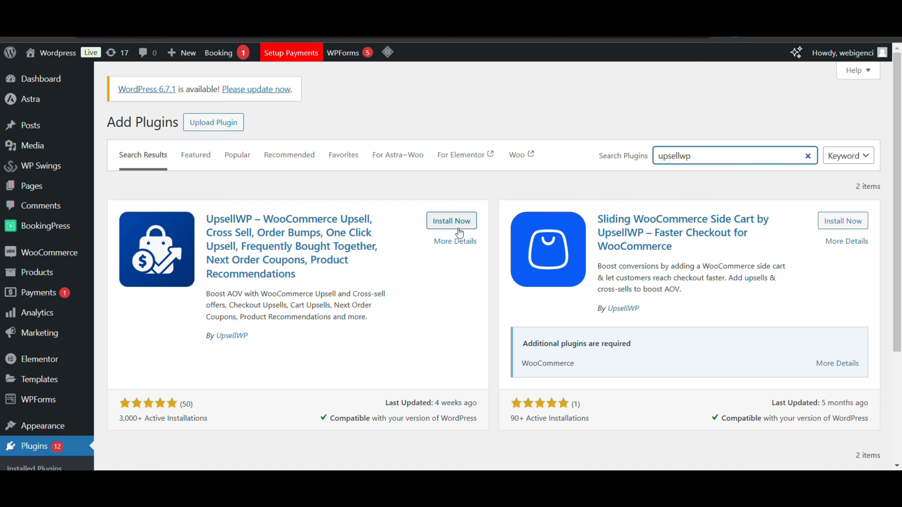
Install and activate the UpsellWP plugin for WooCommerce upsells, cross-sells and order bumps.
{"action": "left_click", "coordinate": [458, 227]}
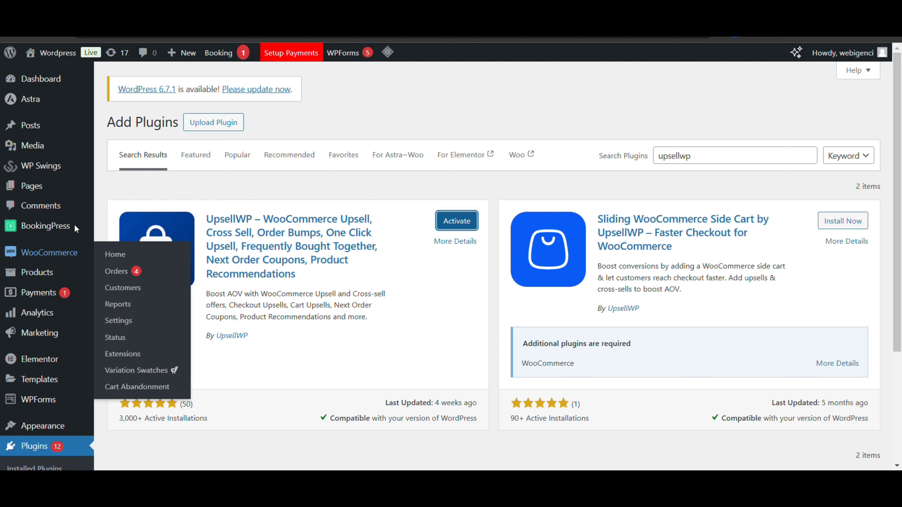
{"action": "mouse_move", "coordinate": [33, 232]}
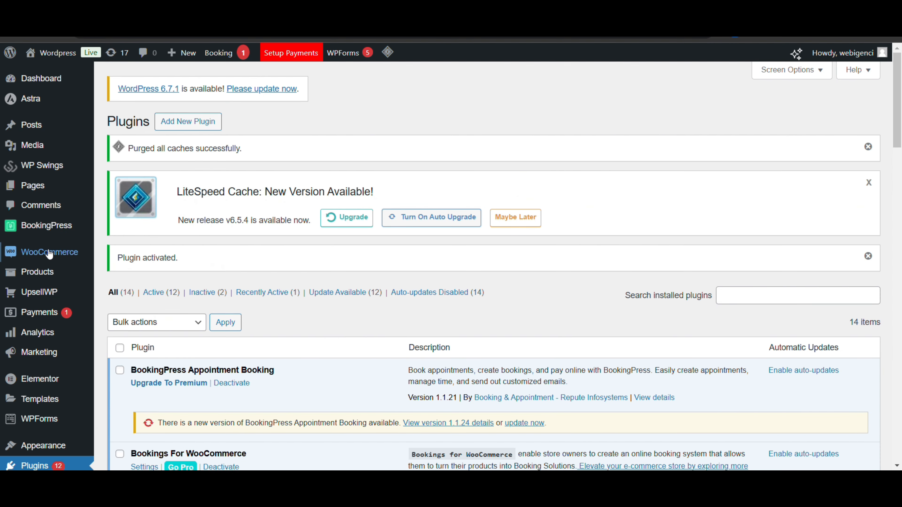
Open the UpsellWP campaigns and start a new campaign to bring up the available campaign types.
{"action": "mouse_move", "coordinate": [50, 253]}
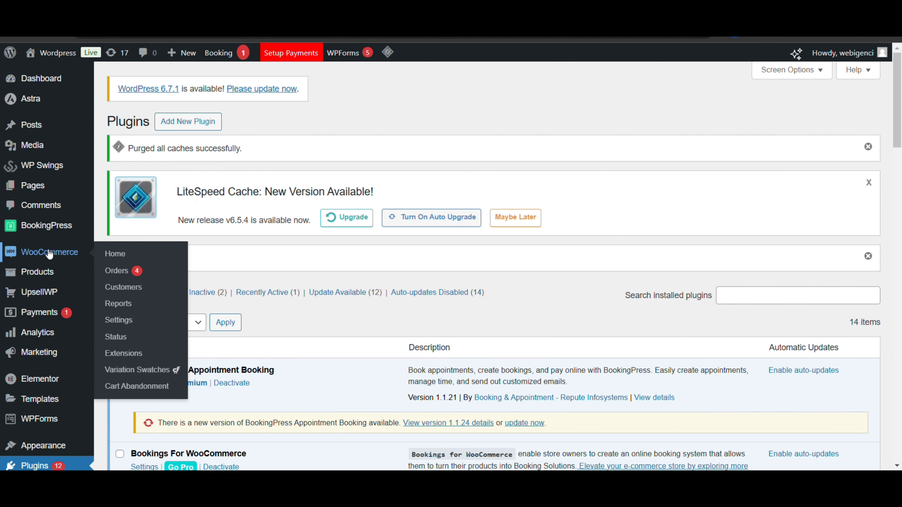
{"action": "mouse_move", "coordinate": [39, 292]}
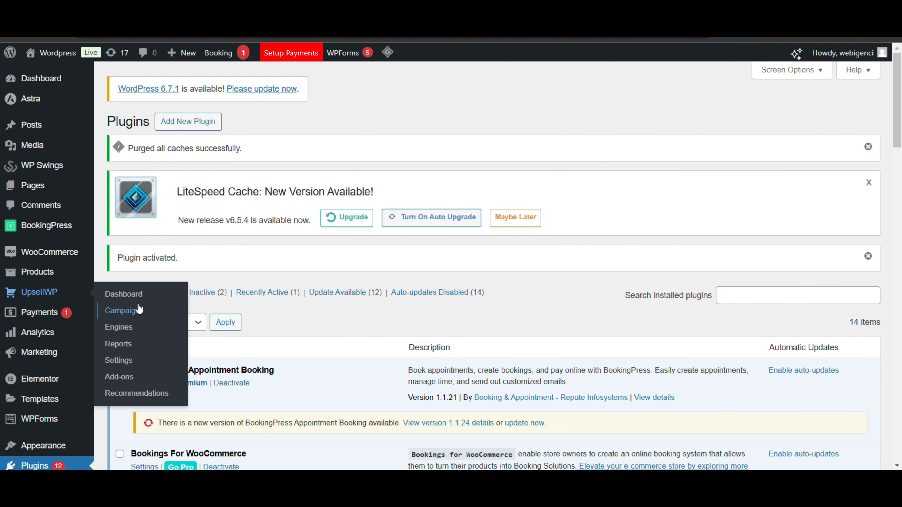
{"action": "left_click", "coordinate": [120, 310]}
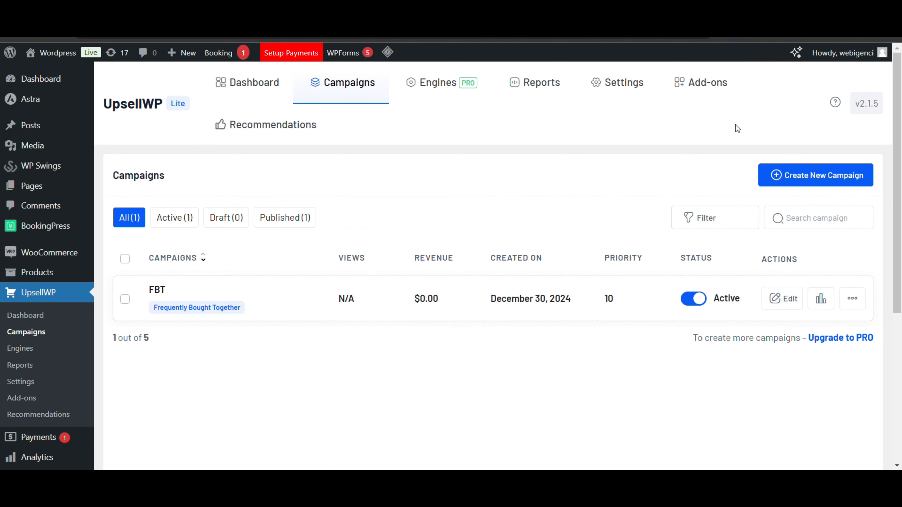
{"action": "left_click", "coordinate": [795, 174]}
Examine the campaign types, checking which can be created with the Lite plugin and which require PRO.
{"action": "scroll", "coordinate": [578, 170], "scroll_direction": "down", "scroll_amount": 5}
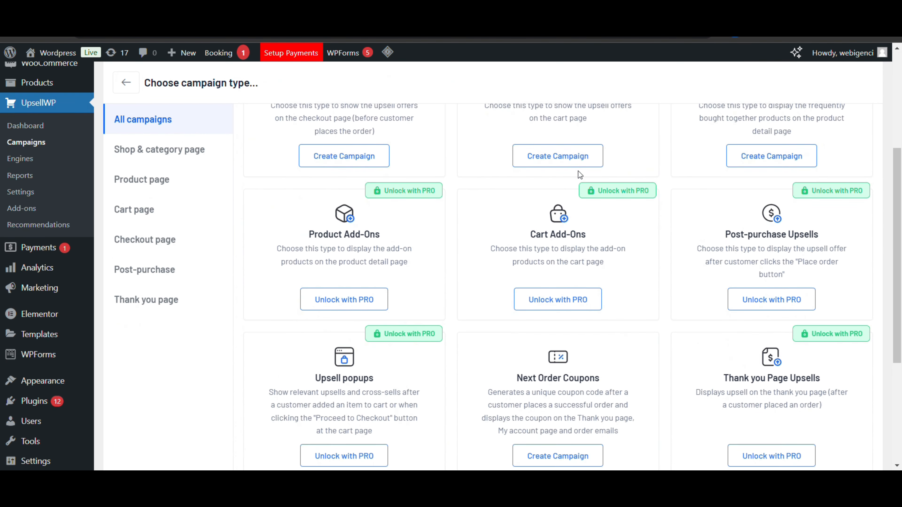
{"action": "scroll", "coordinate": [577, 170], "scroll_direction": "down", "scroll_amount": 2}
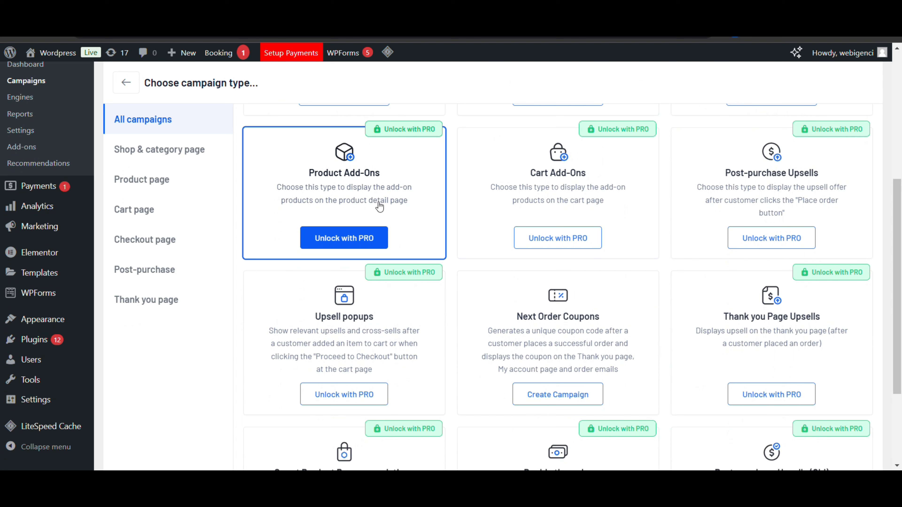
{"action": "scroll", "coordinate": [379, 206], "scroll_direction": "up", "scroll_amount": 1}
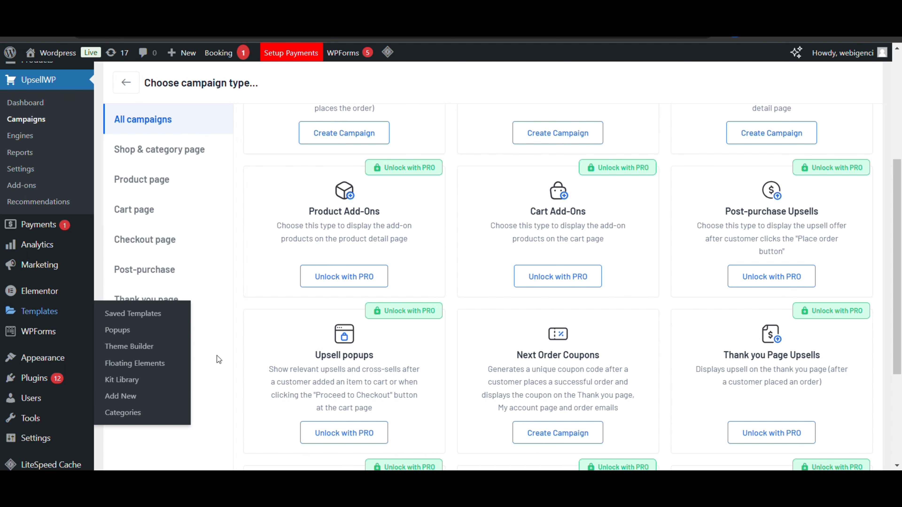
{"action": "scroll", "coordinate": [303, 287], "scroll_direction": "up", "scroll_amount": 3}
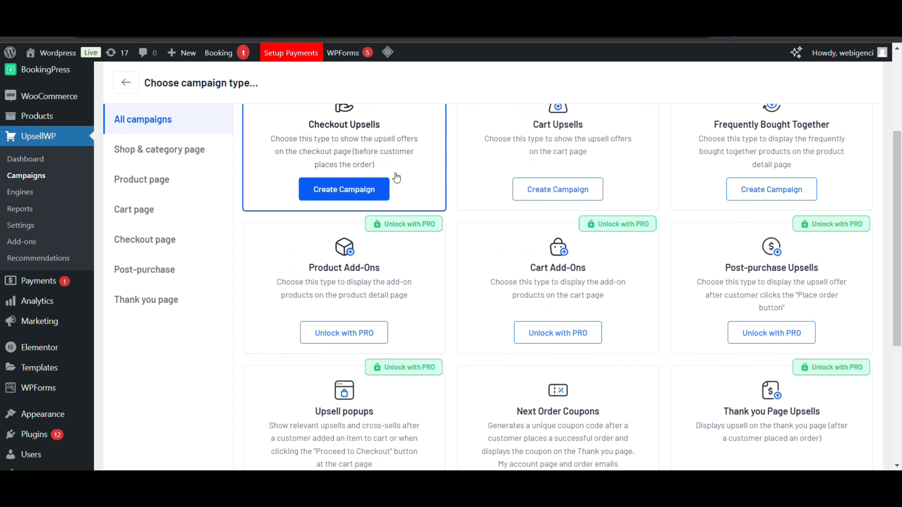
{"action": "scroll", "coordinate": [420, 311], "scroll_direction": "down", "scroll_amount": 3}
{"action": "scroll", "coordinate": [561, 255], "scroll_direction": "down", "scroll_amount": 1}
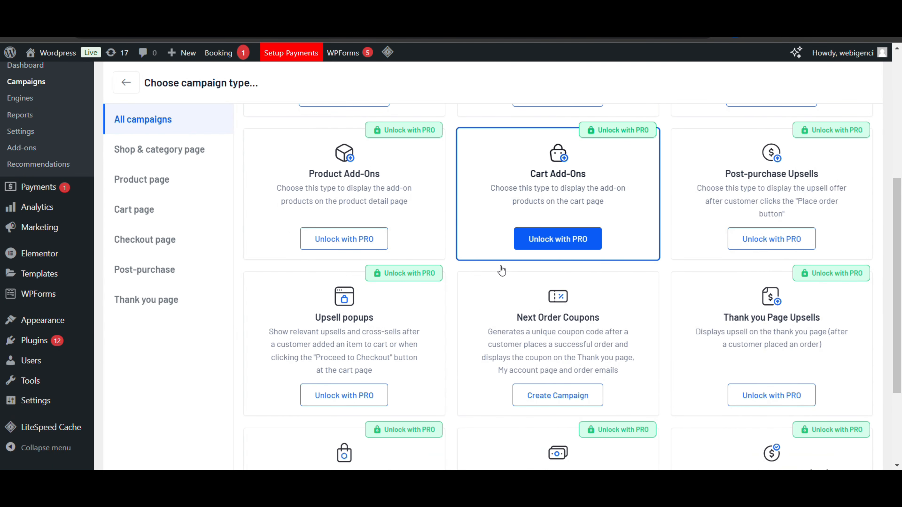
{"action": "scroll", "coordinate": [572, 234], "scroll_direction": "down", "scroll_amount": 3}
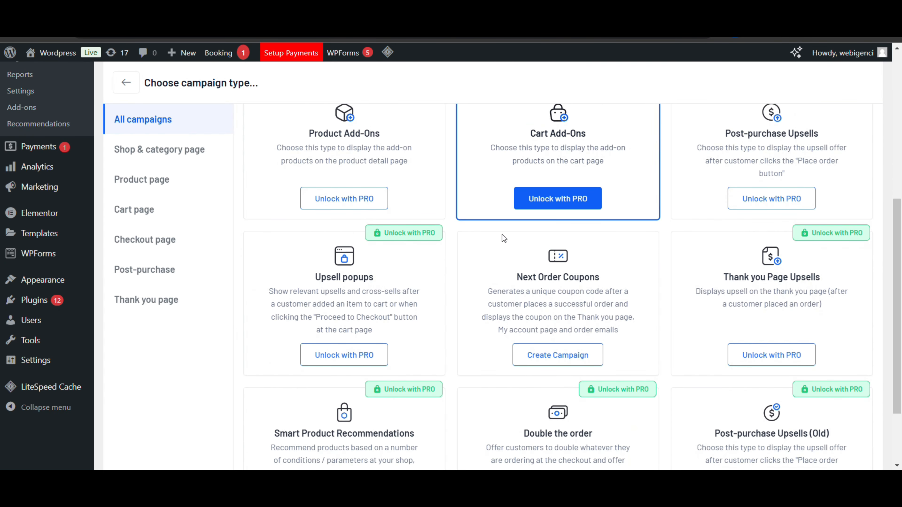
{"action": "scroll", "coordinate": [400, 302], "scroll_direction": "down", "scroll_amount": 1}
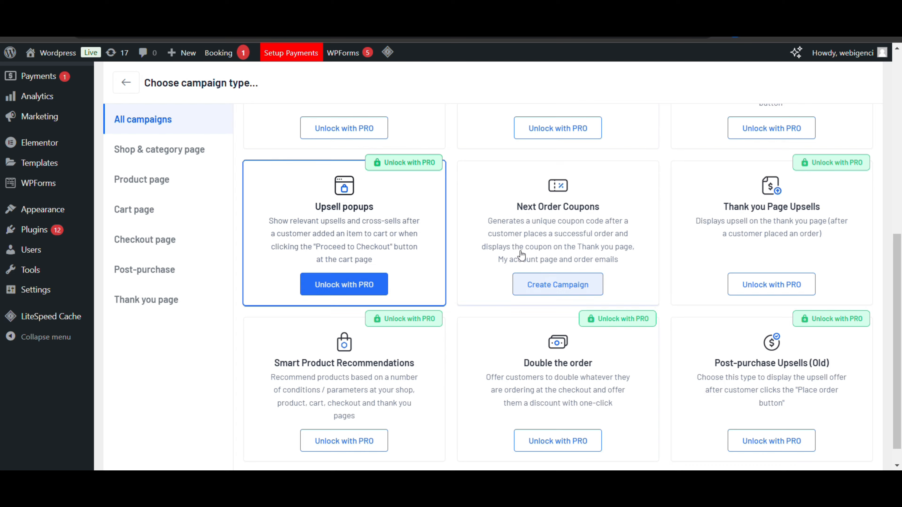
{"action": "scroll", "coordinate": [529, 283], "scroll_direction": "down", "scroll_amount": 1}
{"action": "scroll", "coordinate": [456, 355], "scroll_direction": "up", "scroll_amount": 10}
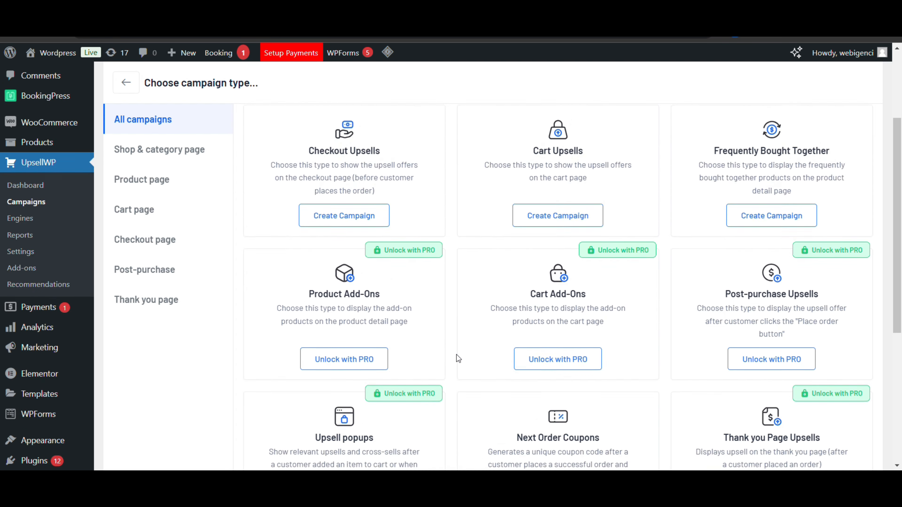
{"action": "scroll", "coordinate": [371, 294], "scroll_direction": "down", "scroll_amount": 10}
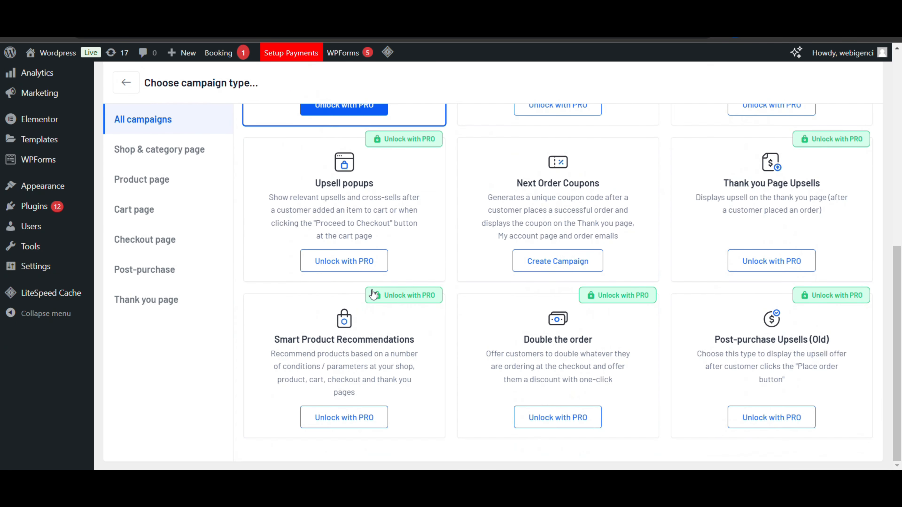
{"action": "scroll", "coordinate": [248, 236], "scroll_direction": "up", "scroll_amount": 10}
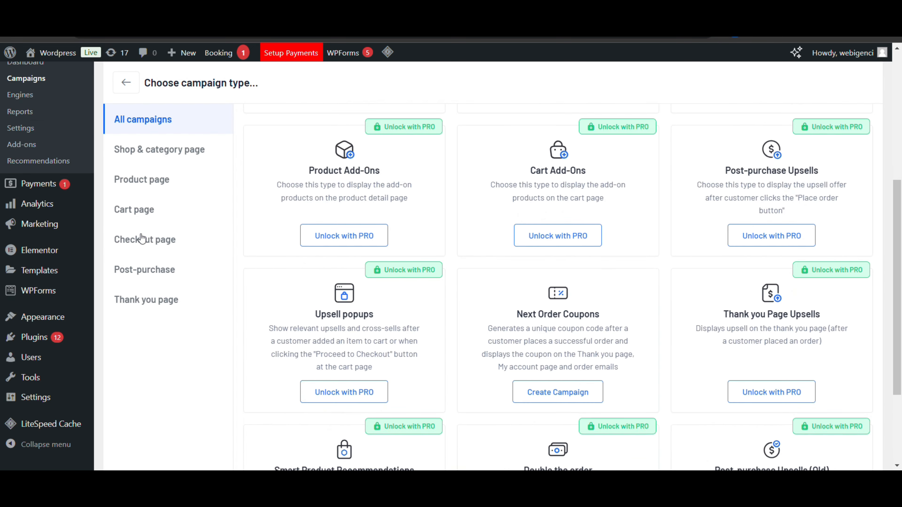
{"action": "scroll", "coordinate": [29, 422], "scroll_direction": "down", "scroll_amount": 6}
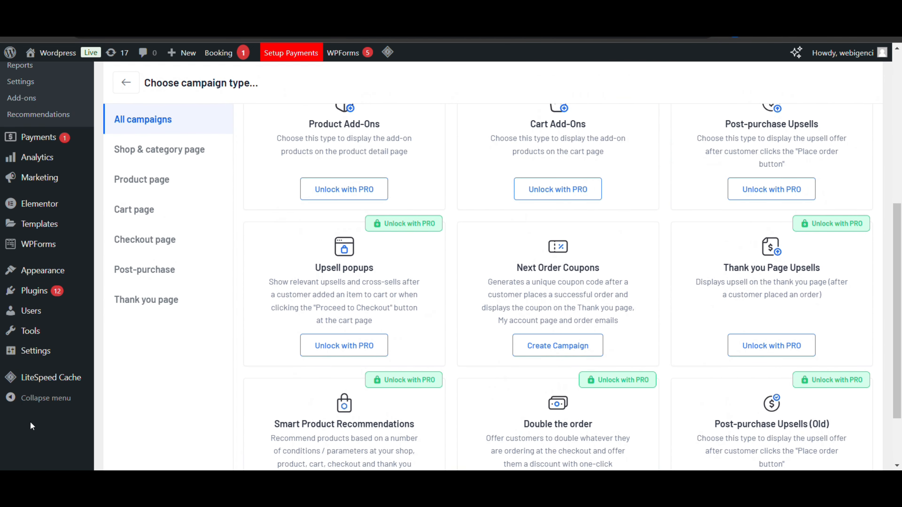
Open the upload form for adding a new plugin and bring up the file chooser for the plugin zip.
{"action": "mouse_move", "coordinate": [55, 289]}
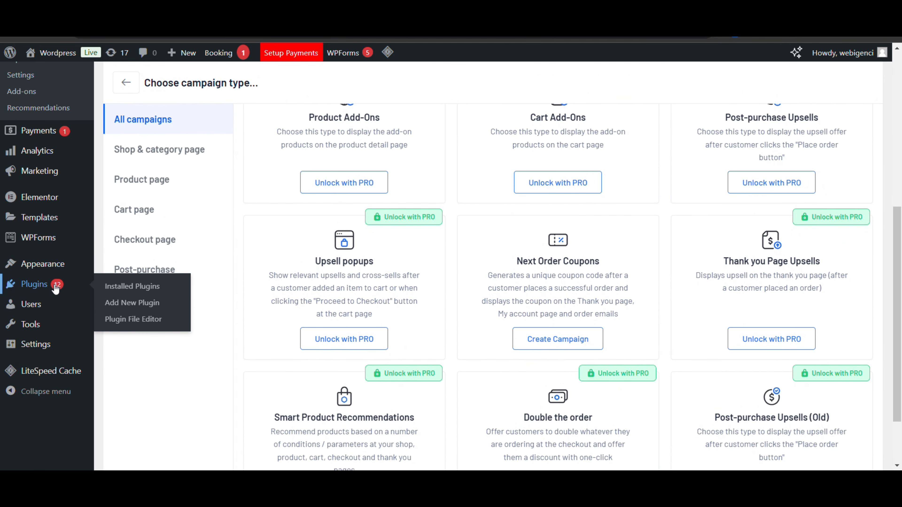
{"action": "left_click", "coordinate": [70, 290]}
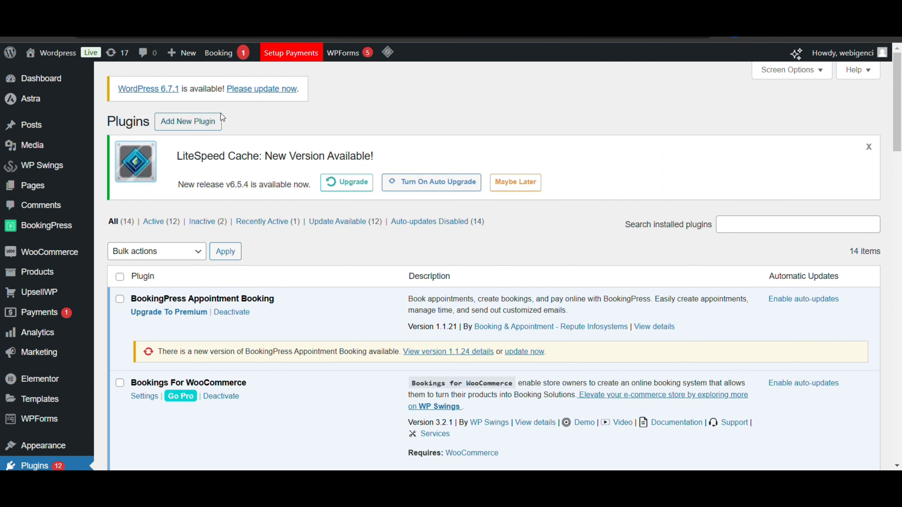
{"action": "left_click", "coordinate": [220, 120]}
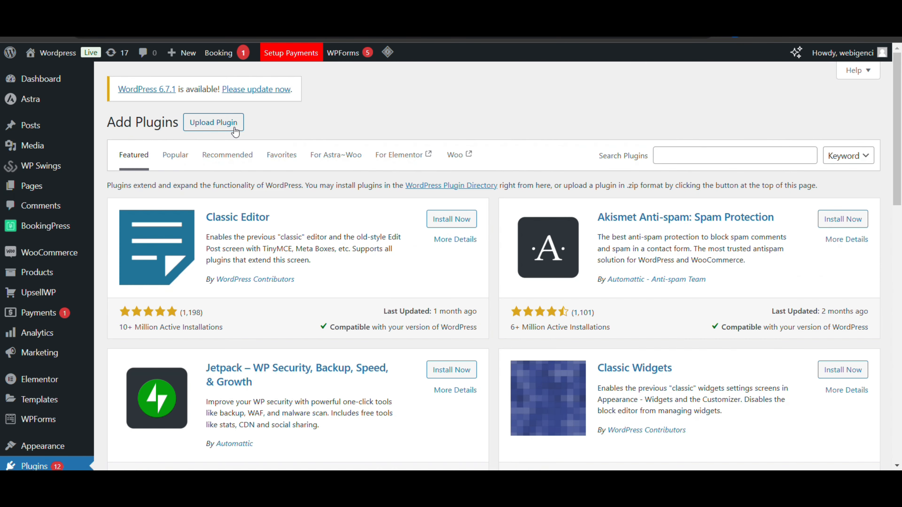
{"action": "left_click", "coordinate": [213, 122]}
{"action": "left_click", "coordinate": [409, 229]}
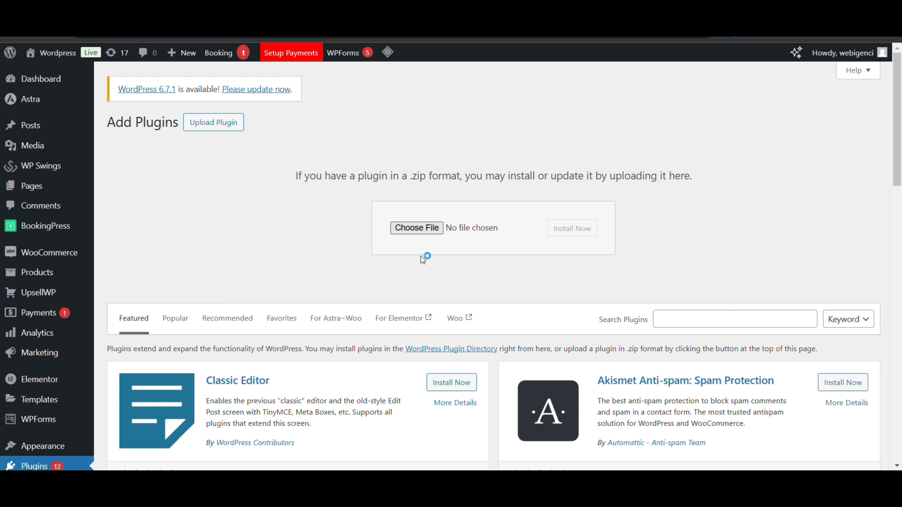
Find UpsellWP PRO among the installed plugins and activate it.
{"action": "scroll", "coordinate": [327, 291], "scroll_direction": "down", "scroll_amount": 5}
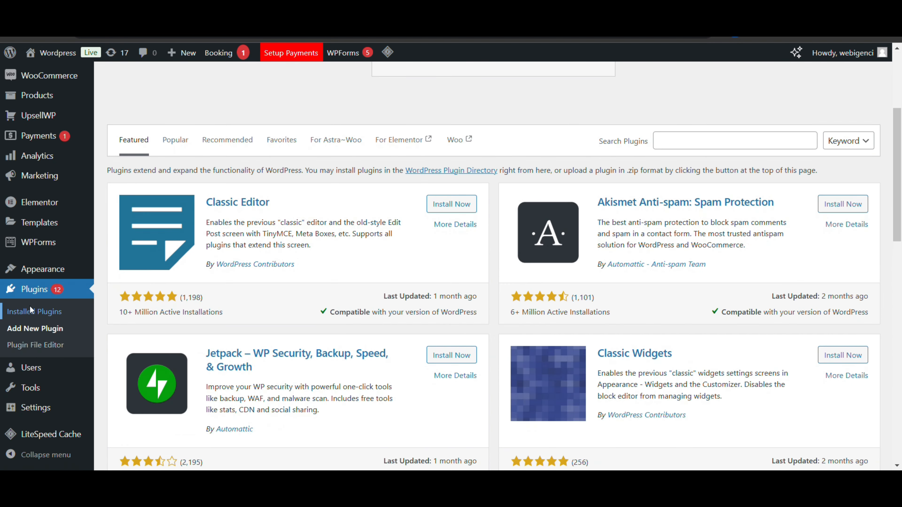
{"action": "scroll", "coordinate": [259, 252], "scroll_direction": "down", "scroll_amount": 15}
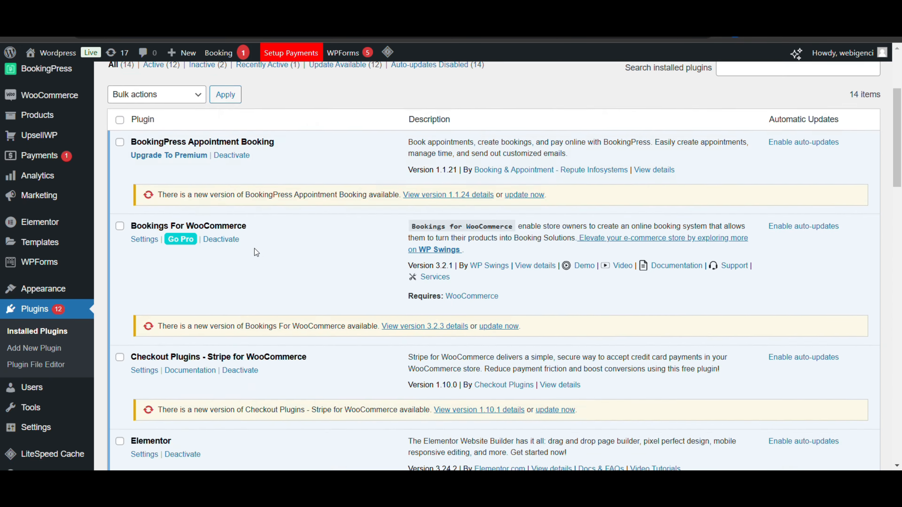
{"action": "scroll", "coordinate": [254, 248], "scroll_direction": "down", "scroll_amount": 8}
{"action": "scroll", "coordinate": [254, 248], "scroll_direction": "down", "scroll_amount": 10}
{"action": "scroll", "coordinate": [255, 248], "scroll_direction": "up", "scroll_amount": 1}
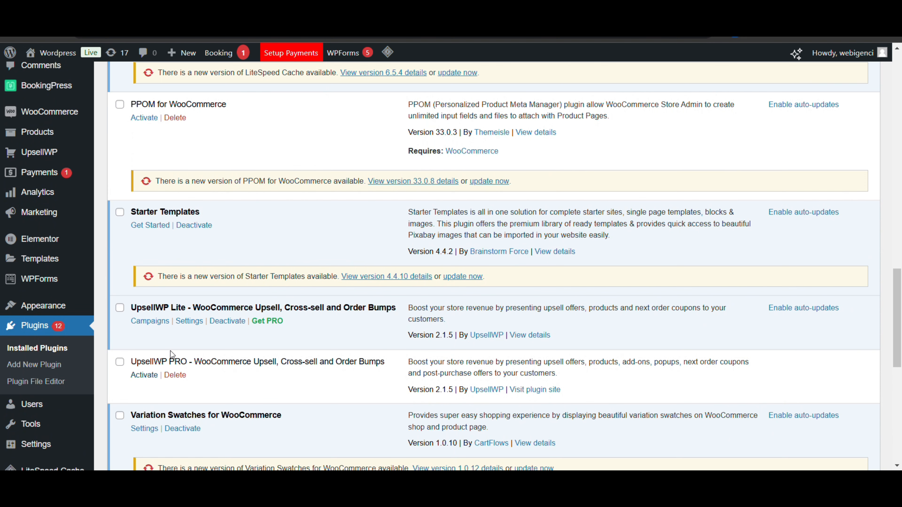
{"action": "scroll", "coordinate": [202, 235], "scroll_direction": "down", "scroll_amount": 2}
{"action": "scroll", "coordinate": [197, 234], "scroll_direction": "up", "scroll_amount": 2}
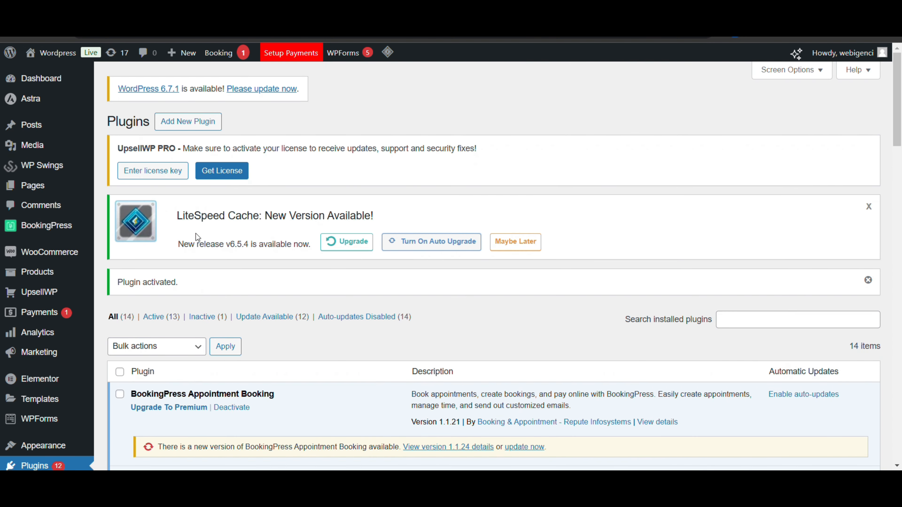
Create a new UpsellWP campaign of the Product Add-Ons type.
{"action": "mouse_move", "coordinate": [66, 291]}
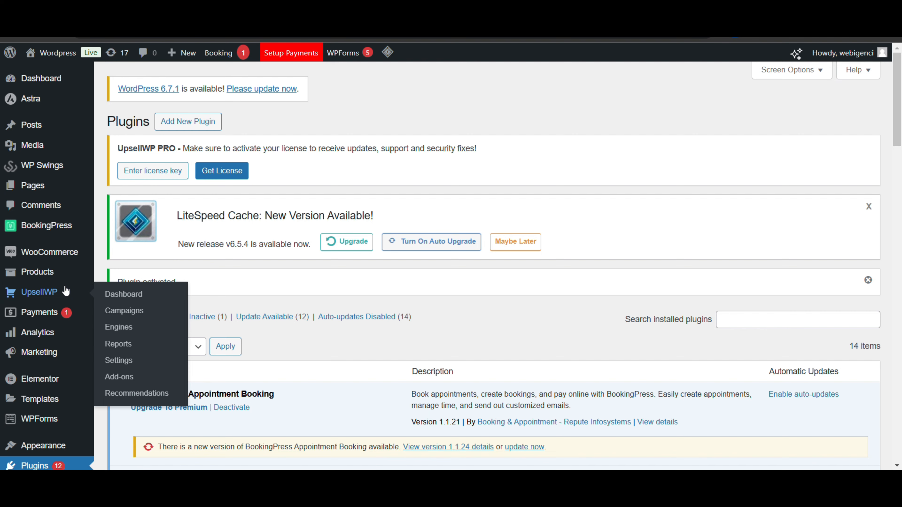
{"action": "left_click", "coordinate": [113, 301]}
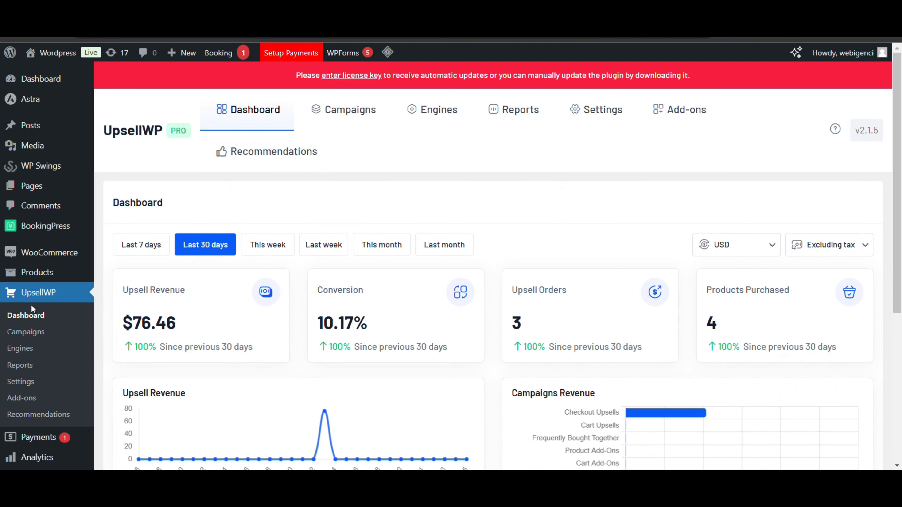
{"action": "left_click", "coordinate": [25, 332]}
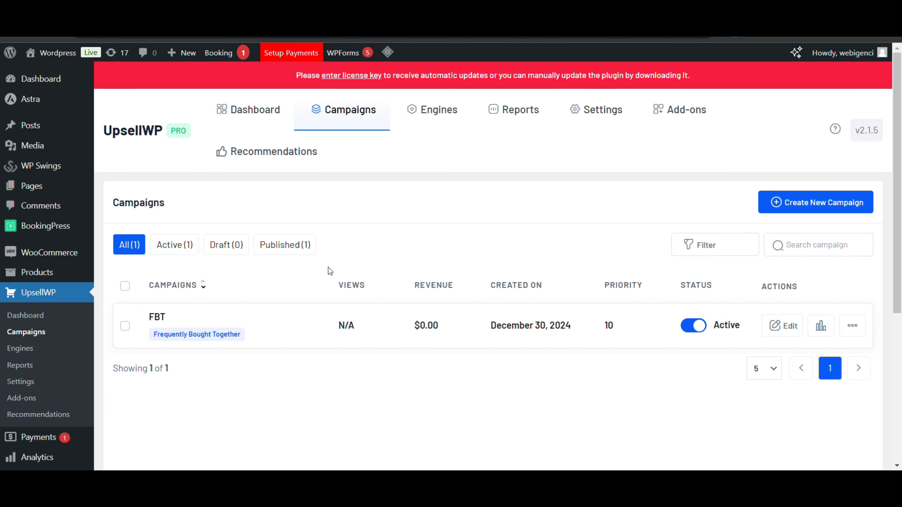
{"action": "left_click", "coordinate": [803, 210]}
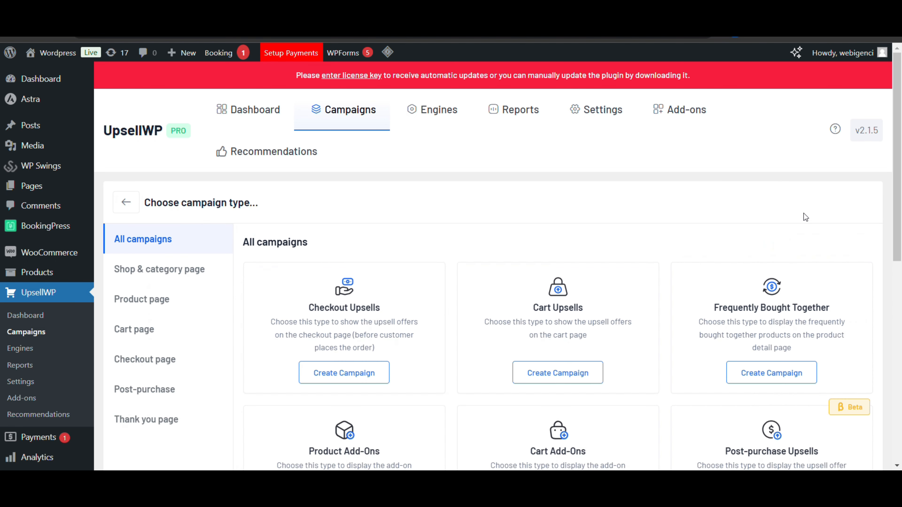
{"action": "scroll", "coordinate": [555, 355], "scroll_direction": "down", "scroll_amount": 3}
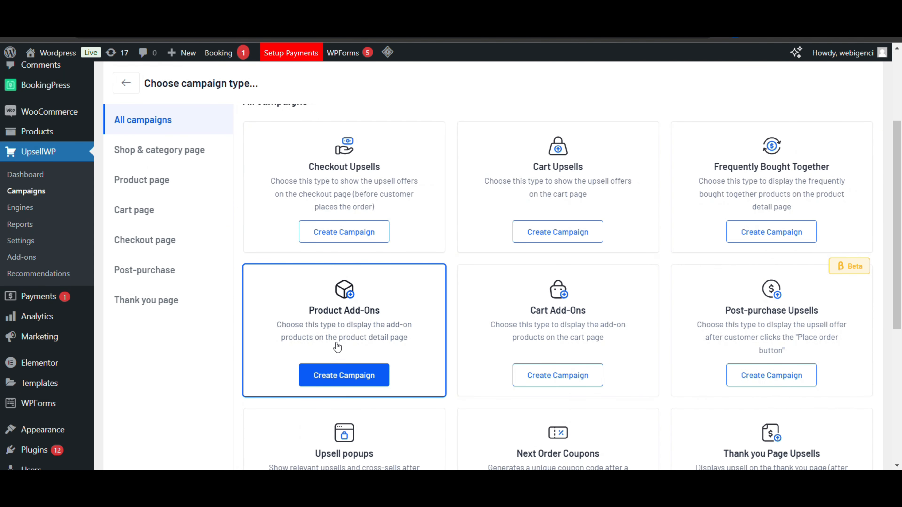
{"action": "left_click", "coordinate": [317, 373]}
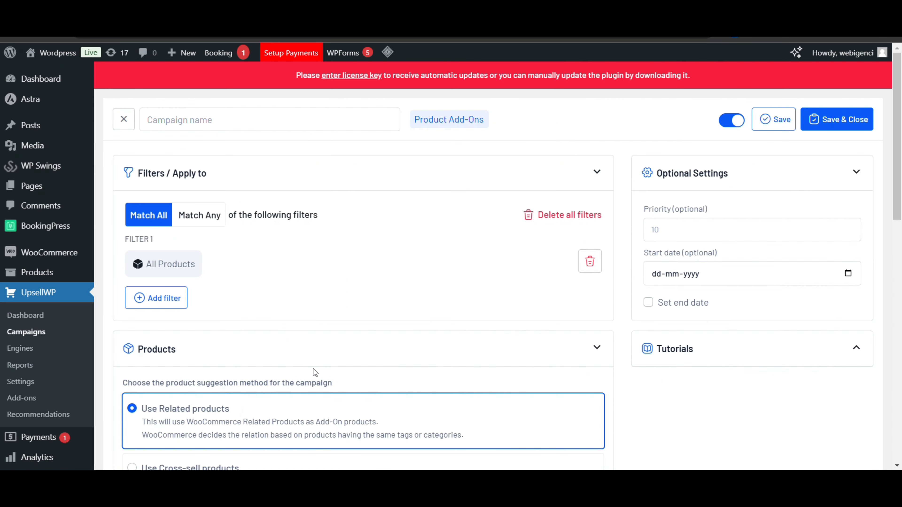
Review the campaign's product suggestion methods and select Custom products.
{"action": "scroll", "coordinate": [312, 369], "scroll_direction": "down", "scroll_amount": 5}
{"action": "scroll", "coordinate": [314, 372], "scroll_direction": "down", "scroll_amount": 2}
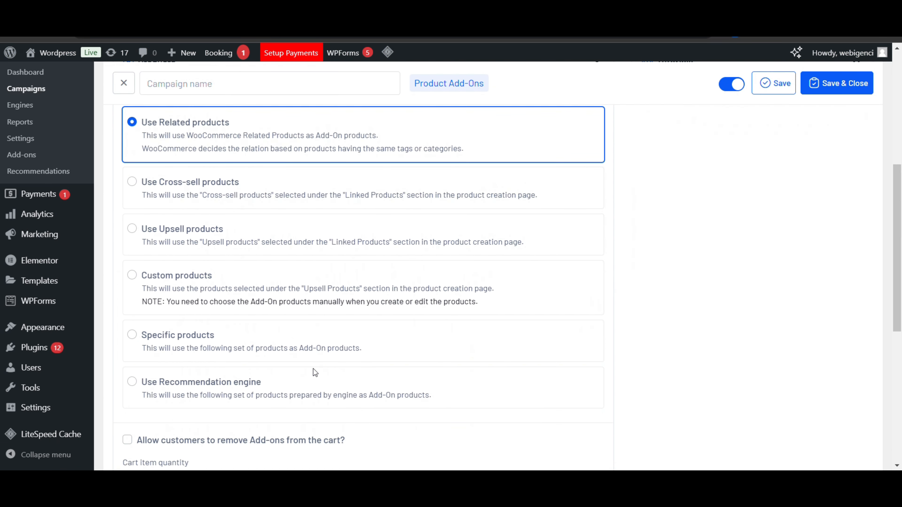
{"action": "scroll", "coordinate": [314, 371], "scroll_direction": "up", "scroll_amount": 4}
{"action": "scroll", "coordinate": [315, 372], "scroll_direction": "down", "scroll_amount": 7}
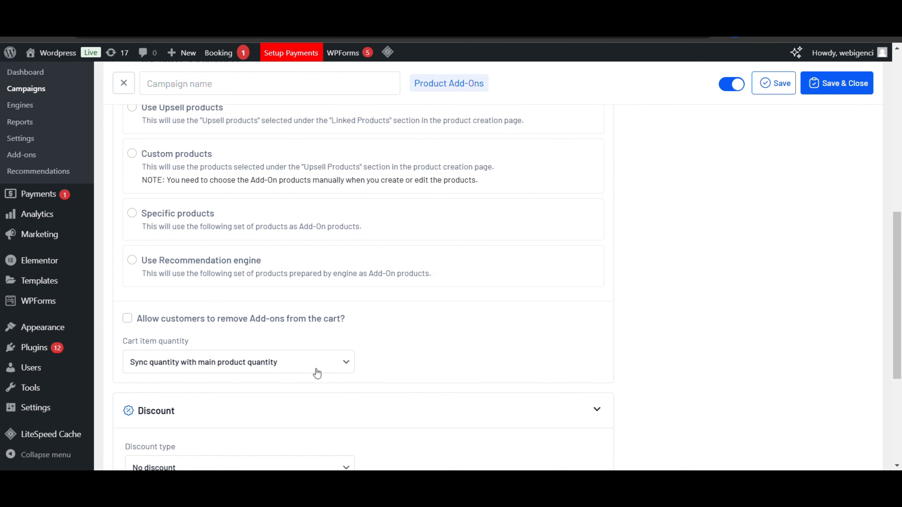
{"action": "scroll", "coordinate": [316, 373], "scroll_direction": "up", "scroll_amount": 2}
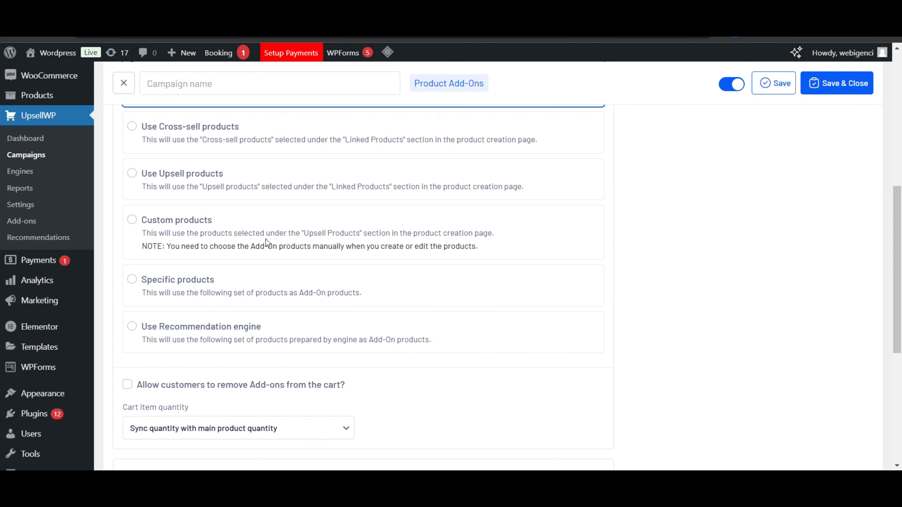
{"action": "left_click", "coordinate": [200, 220]}
{"action": "scroll", "coordinate": [201, 220], "scroll_direction": "up", "scroll_amount": 1}
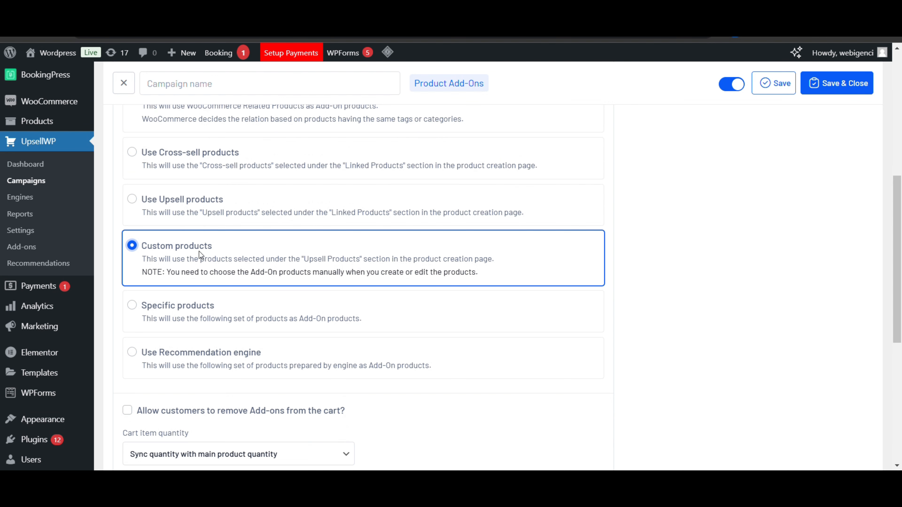
{"action": "scroll", "coordinate": [199, 251], "scroll_direction": "up", "scroll_amount": 2}
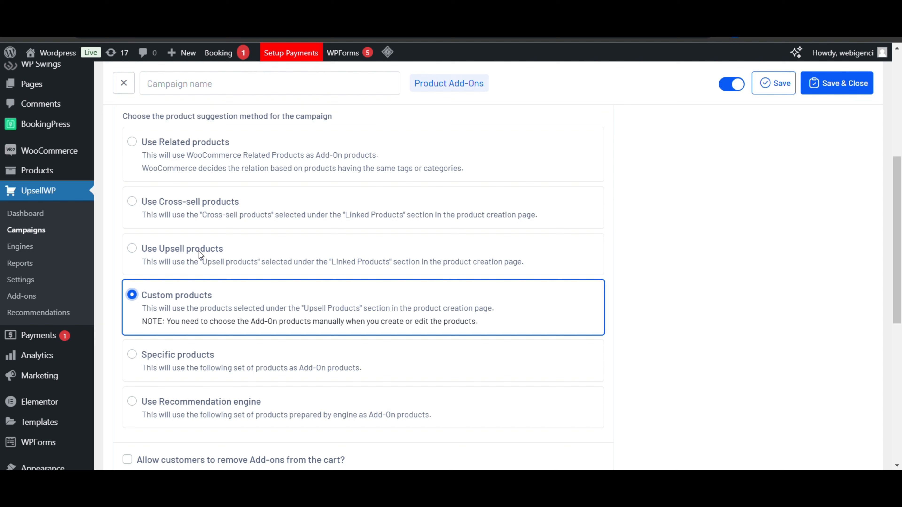
Try the Specific products and Use Recommendation engine suggestion methods and set the campaign back to Custom products.
{"action": "scroll", "coordinate": [273, 299], "scroll_direction": "up", "scroll_amount": 3}
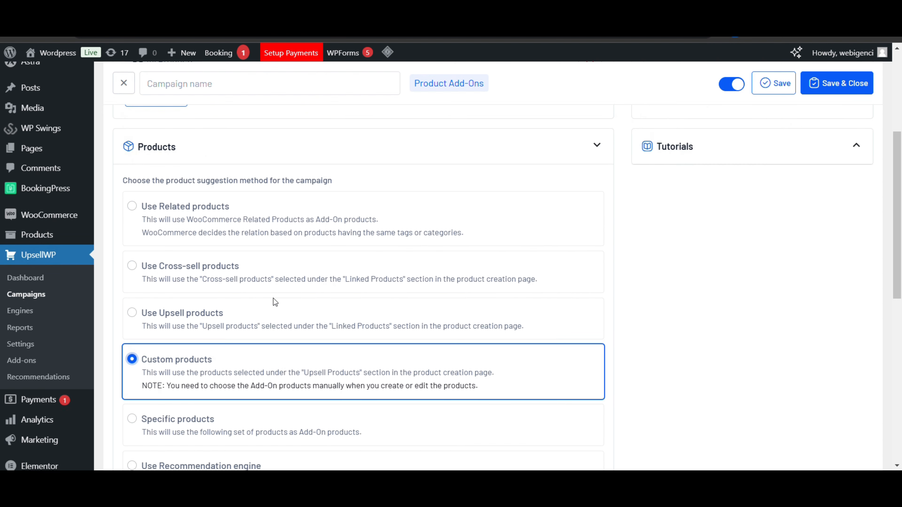
{"action": "scroll", "coordinate": [288, 224], "scroll_direction": "down", "scroll_amount": 2}
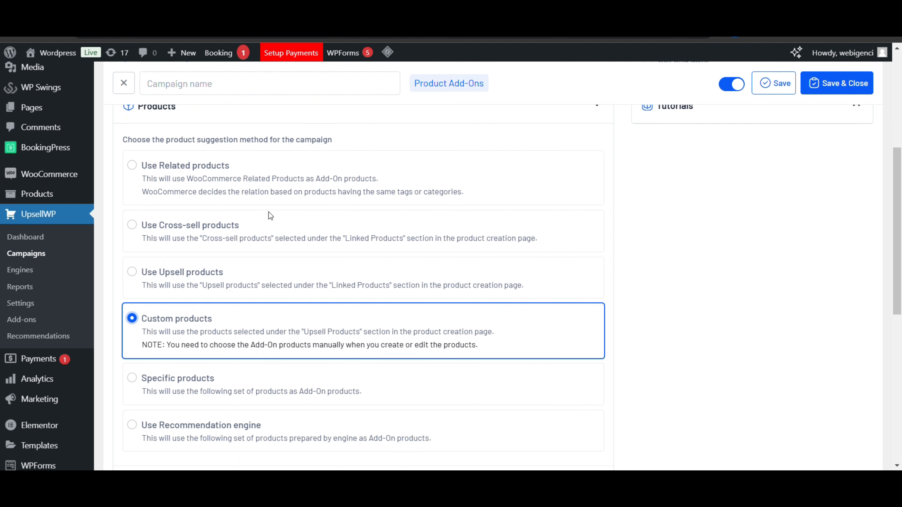
{"action": "scroll", "coordinate": [274, 223], "scroll_direction": "down", "scroll_amount": 2}
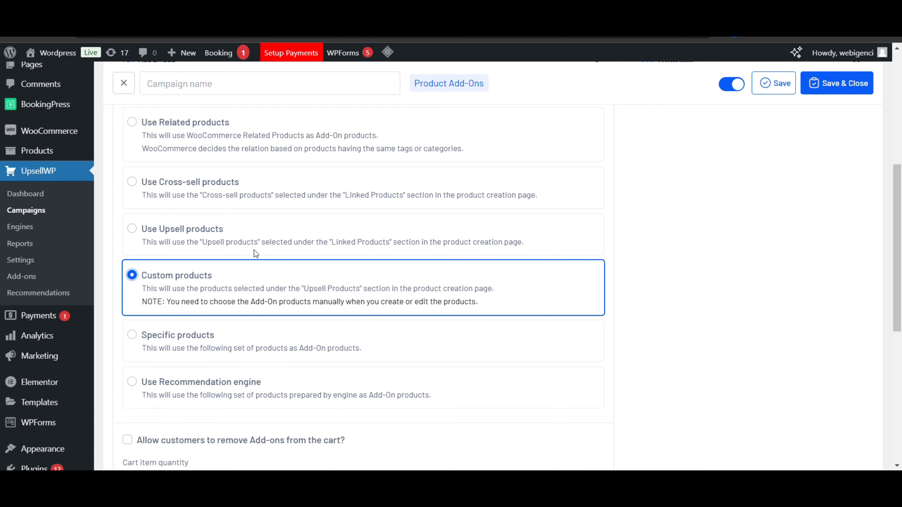
{"action": "scroll", "coordinate": [239, 259], "scroll_direction": "down", "scroll_amount": 3}
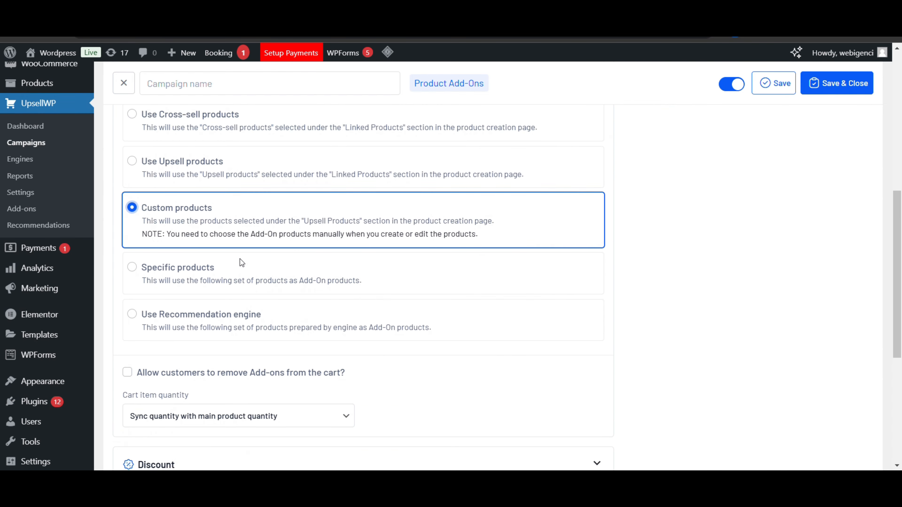
{"action": "left_click", "coordinate": [266, 270]}
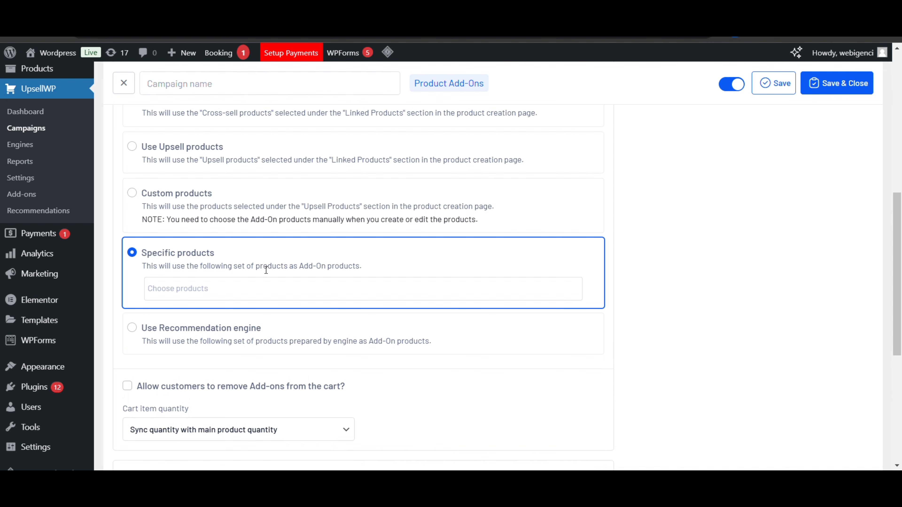
{"action": "scroll", "coordinate": [265, 268], "scroll_direction": "down", "scroll_amount": 5}
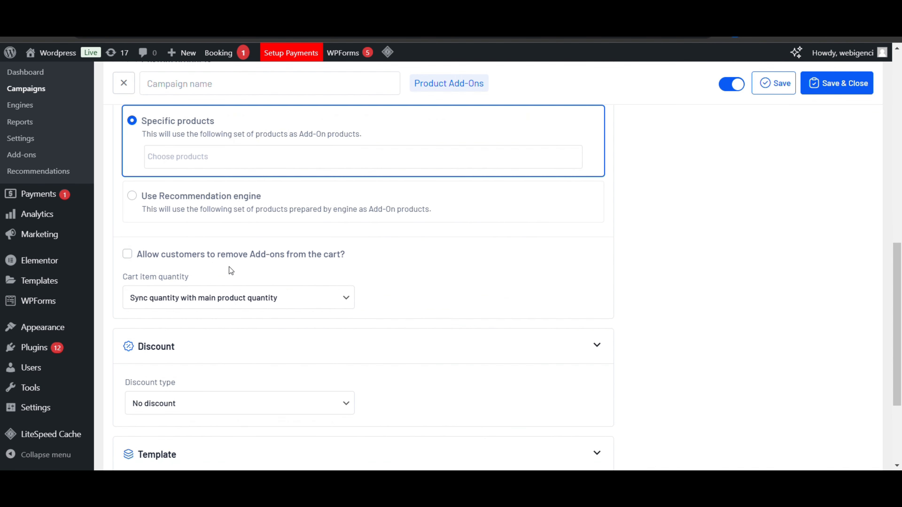
{"action": "left_click", "coordinate": [240, 200]}
{"action": "scroll", "coordinate": [240, 200], "scroll_direction": "up", "scroll_amount": 2}
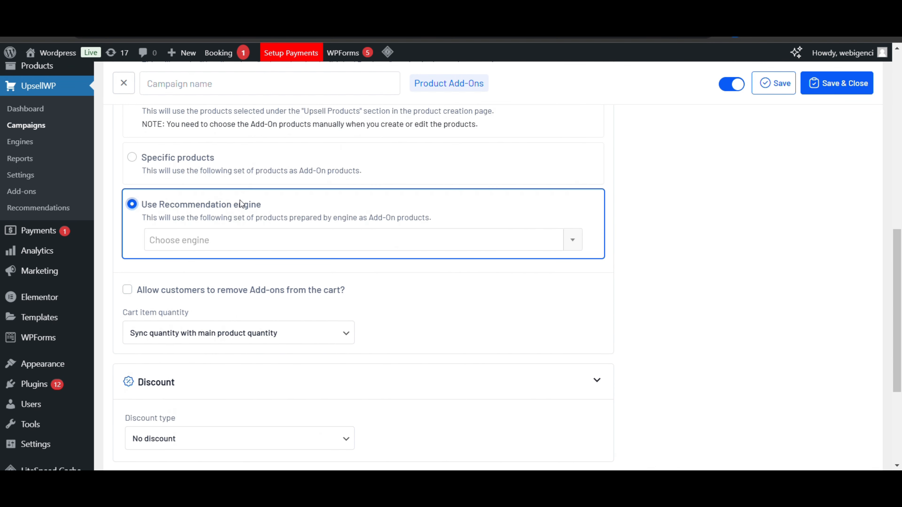
{"action": "scroll", "coordinate": [240, 200], "scroll_direction": "up", "scroll_amount": 10}
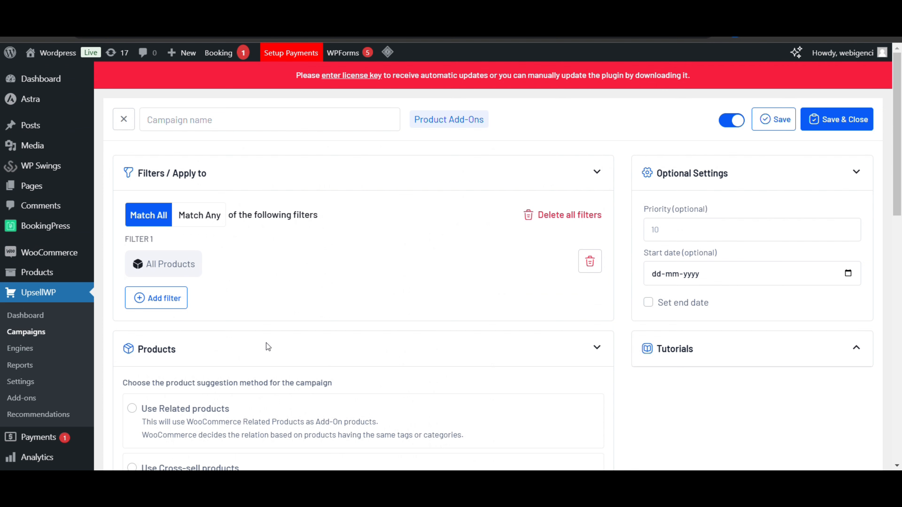
{"action": "scroll", "coordinate": [266, 344], "scroll_direction": "down", "scroll_amount": 10}
{"action": "scroll", "coordinate": [239, 128], "scroll_direction": "up", "scroll_amount": 3}
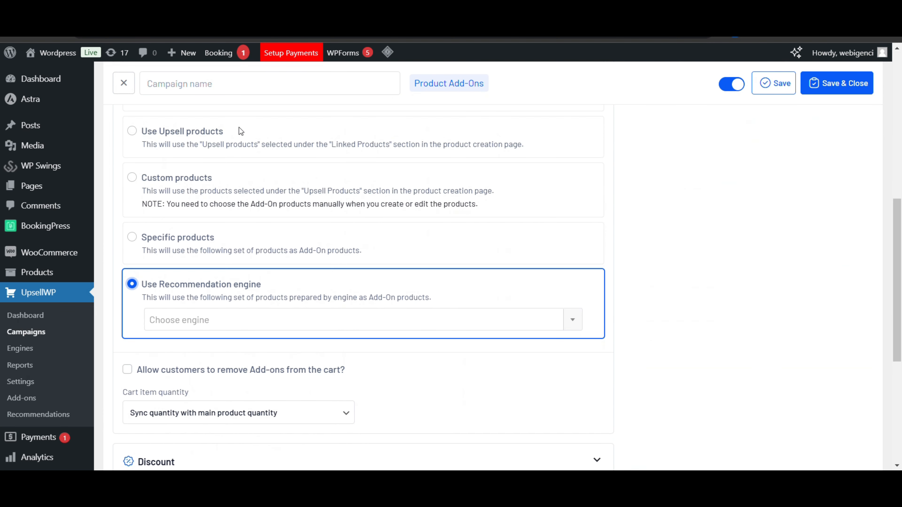
{"action": "left_click", "coordinate": [193, 177]}
Set the campaign's discount to a percentage discount with a value of 9 and save and close the campaign.
{"action": "scroll", "coordinate": [194, 178], "scroll_direction": "down", "scroll_amount": 5}
{"action": "scroll", "coordinate": [230, 211], "scroll_direction": "down", "scroll_amount": 2}
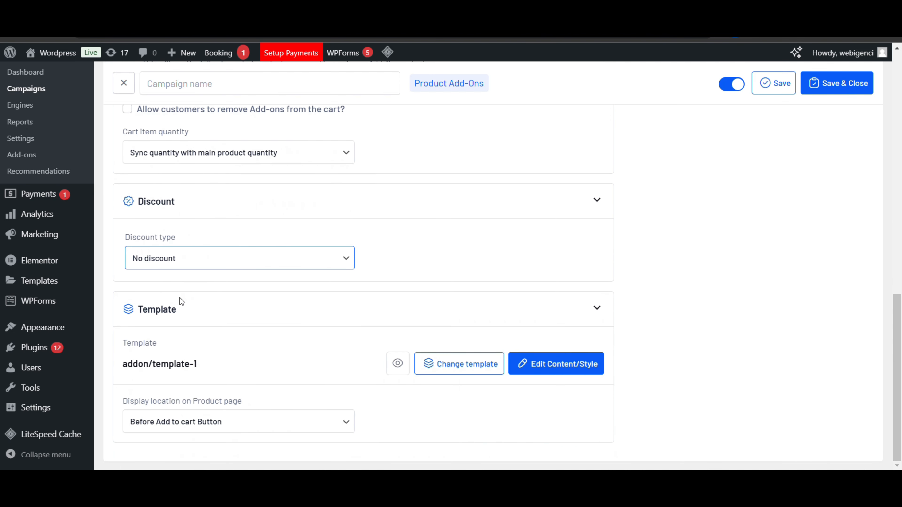
{"action": "left_click", "coordinate": [176, 297]}
{"action": "left_click", "coordinate": [408, 270]}
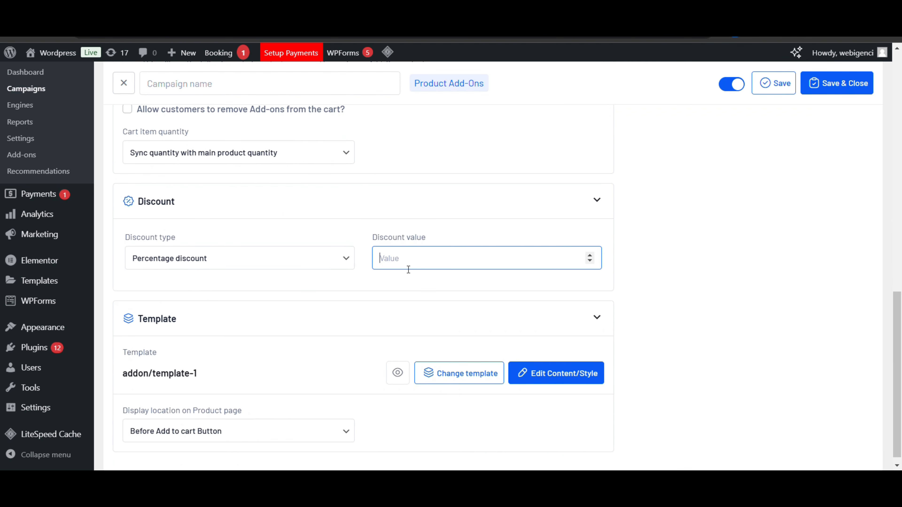
{"action": "type", "text": "9"}
{"action": "scroll", "coordinate": [408, 270], "scroll_direction": "down", "scroll_amount": 1}
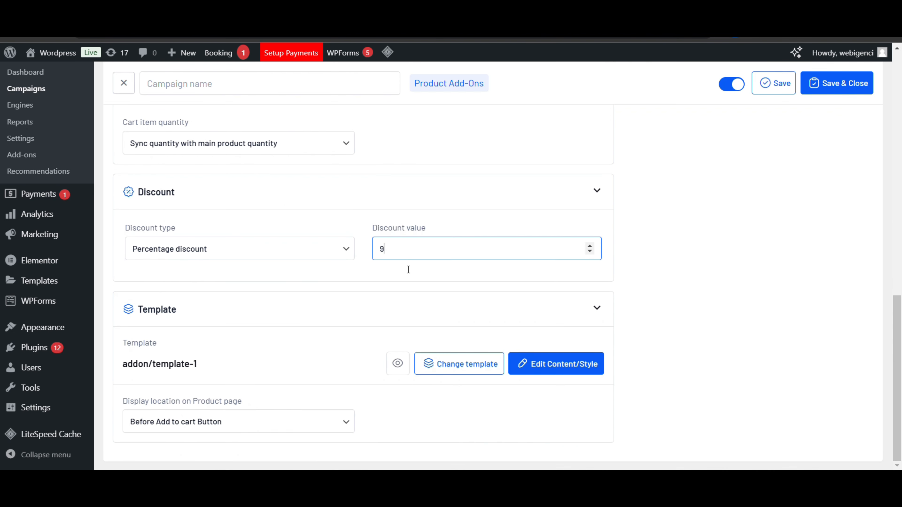
{"action": "left_click", "coordinate": [849, 87]}
{"action": "scroll", "coordinate": [649, 242], "scroll_direction": "up", "scroll_amount": 5}
{"action": "scroll", "coordinate": [648, 241], "scroll_direction": "up", "scroll_amount": 5}
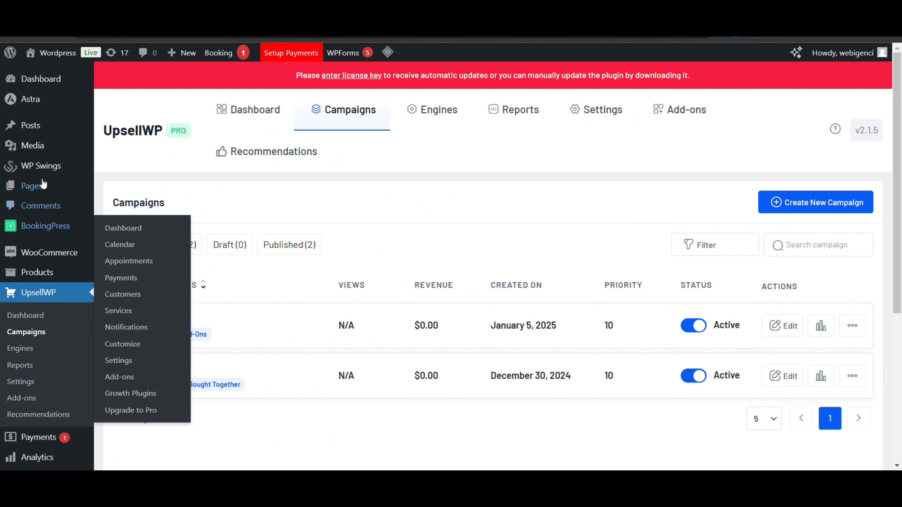
Open the Money Plant product for editing and show its Upsell Products (UpsellWP) settings.
{"action": "left_click", "coordinate": [44, 272]}
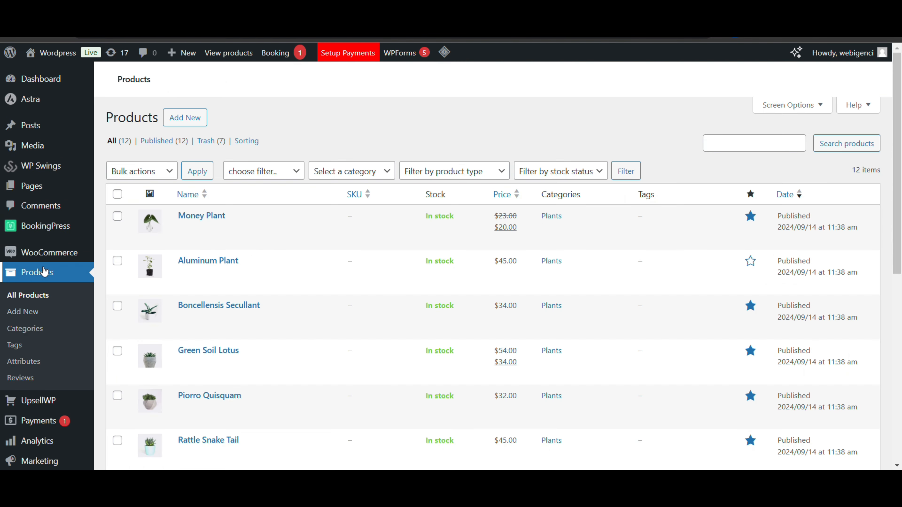
{"action": "scroll", "coordinate": [241, 235], "scroll_direction": "down", "scroll_amount": 2}
{"action": "scroll", "coordinate": [241, 234], "scroll_direction": "down", "scroll_amount": 1}
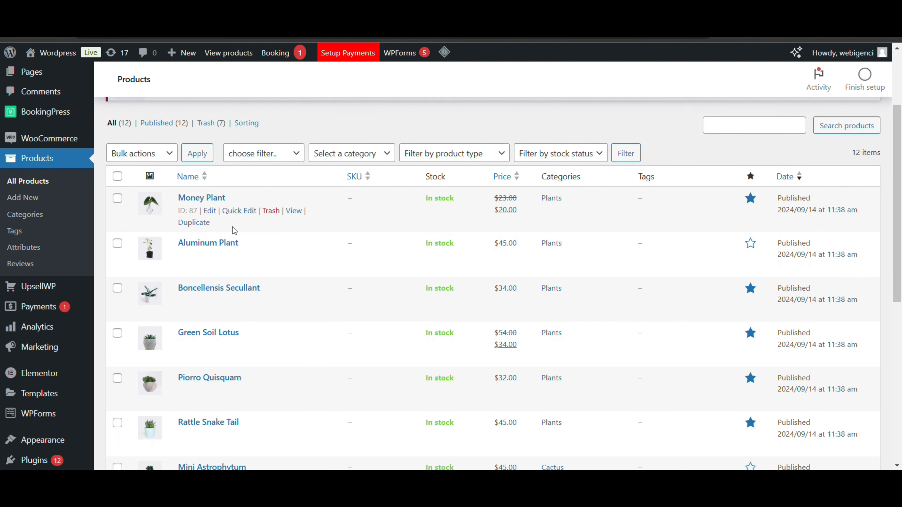
{"action": "left_click", "coordinate": [213, 211]}
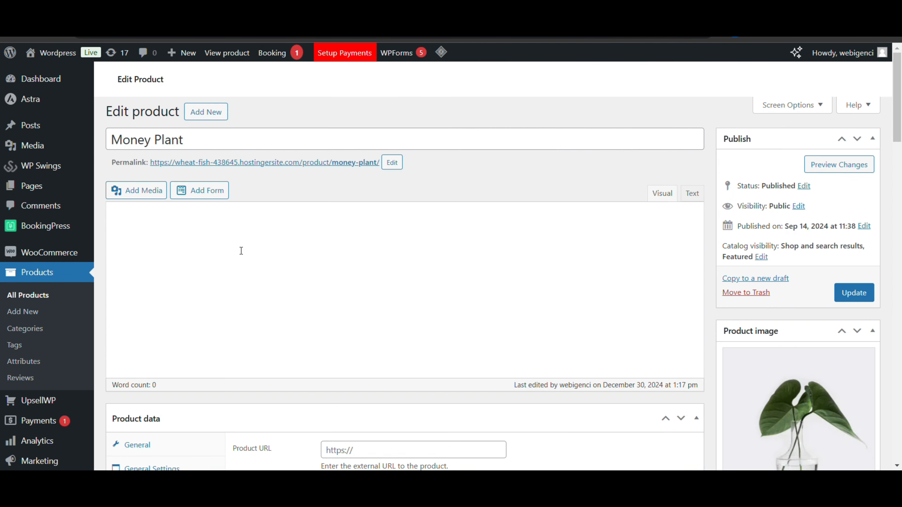
{"action": "scroll", "coordinate": [236, 247], "scroll_direction": "down", "scroll_amount": 8}
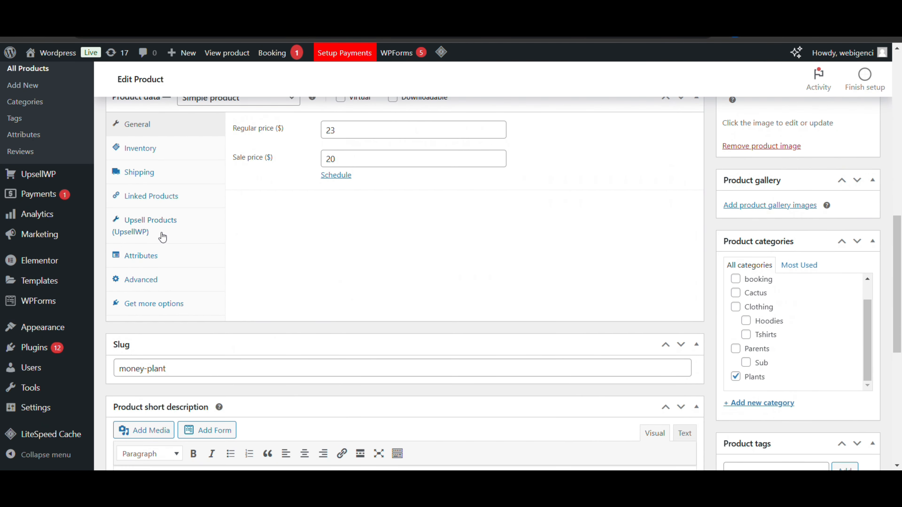
{"action": "left_click", "coordinate": [162, 238]}
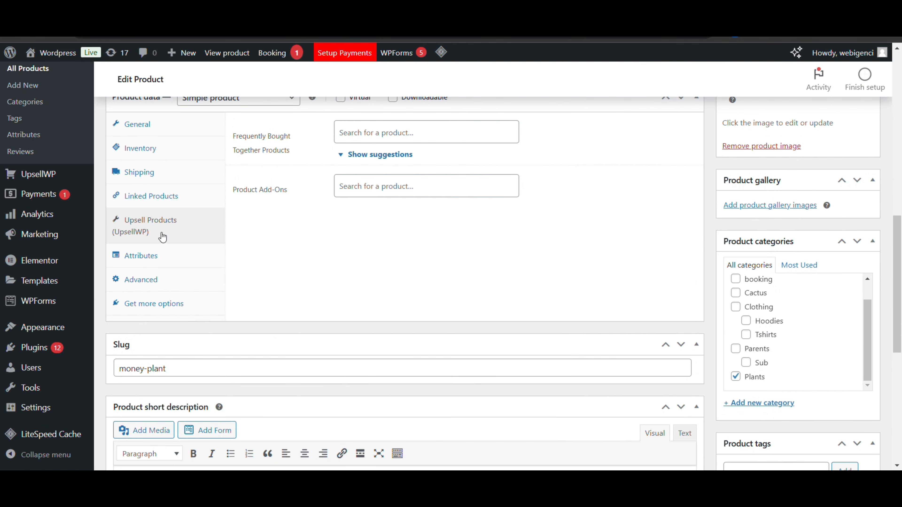
Examine the Product Add-Ons search field in the Money Plant product's UpsellWP settings.
{"action": "scroll", "coordinate": [162, 237], "scroll_direction": "up", "scroll_amount": 1}
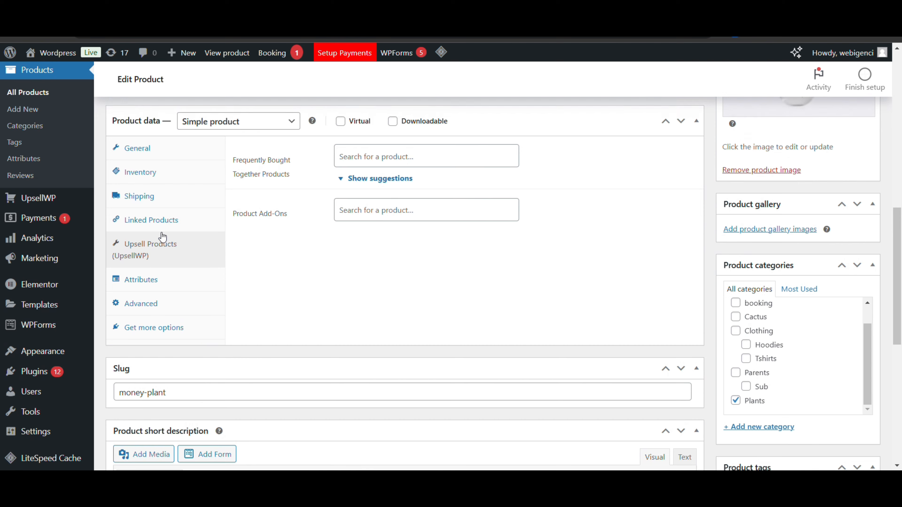
{"action": "left_click", "coordinate": [396, 214]}
{"action": "left_click", "coordinate": [295, 271]}
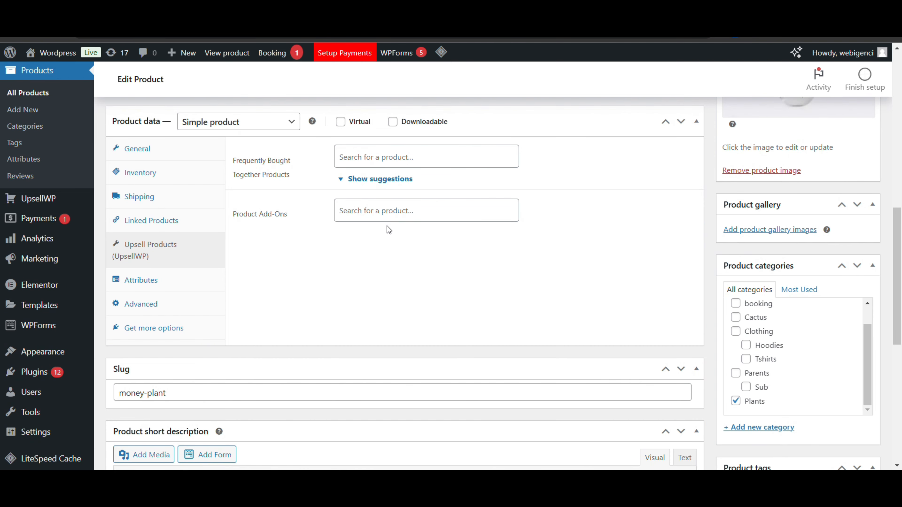
{"action": "left_click", "coordinate": [413, 212]}
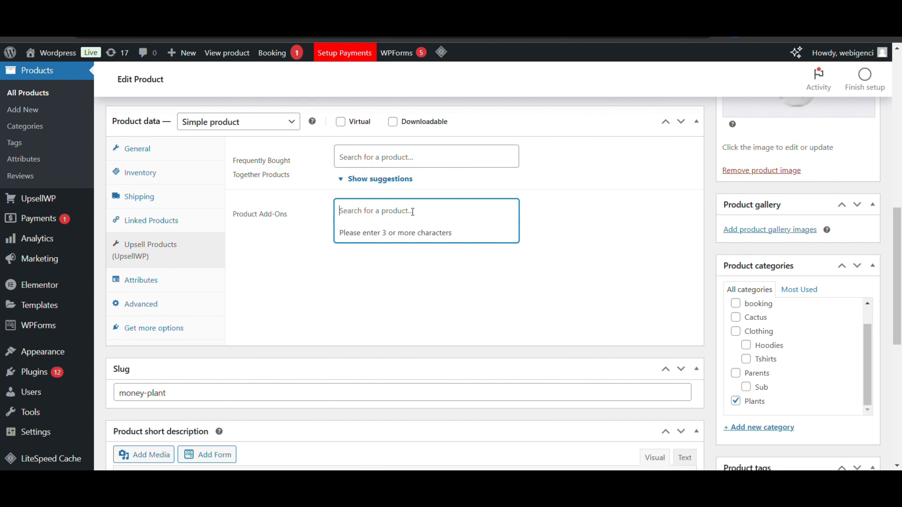
{"action": "scroll", "coordinate": [298, 248], "scroll_direction": "up", "scroll_amount": 10}
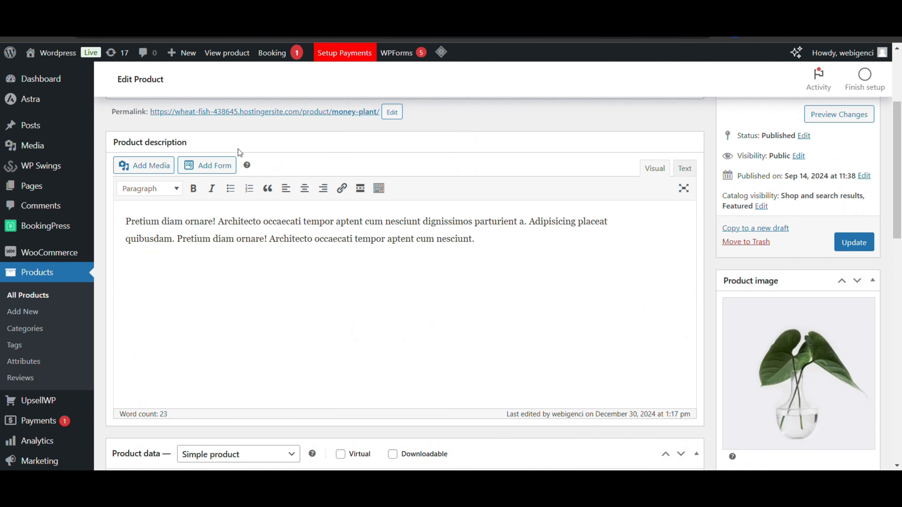
{"action": "scroll", "coordinate": [22, 297], "scroll_direction": "down", "scroll_amount": 7}
{"action": "mouse_move", "coordinate": [44, 295]}
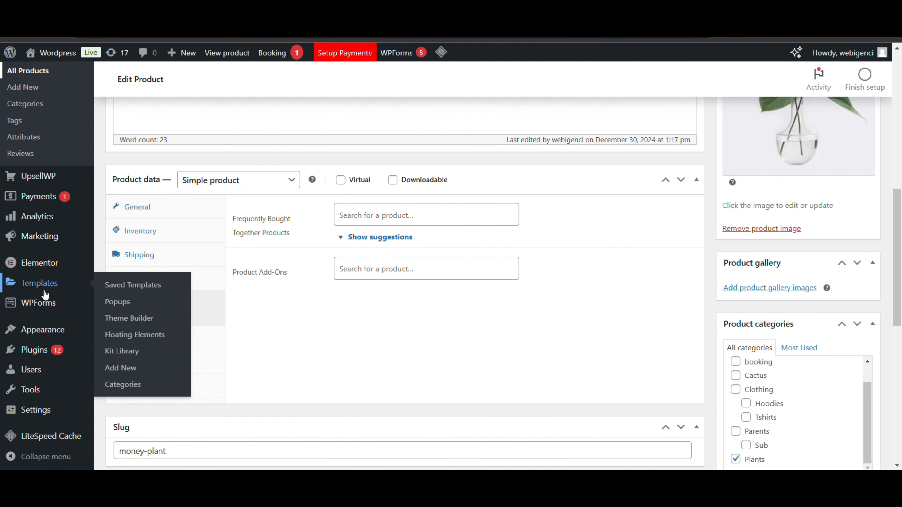
{"action": "scroll", "coordinate": [39, 320], "scroll_direction": "up", "scroll_amount": 2}
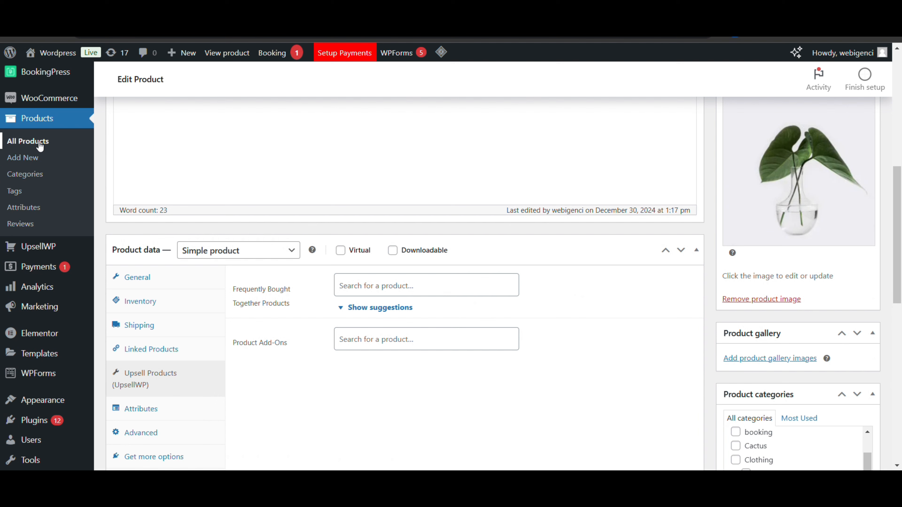
Create a new simple product named Gift Wrap with a regular price of $5 and publish it.
{"action": "left_click", "coordinate": [36, 164]}
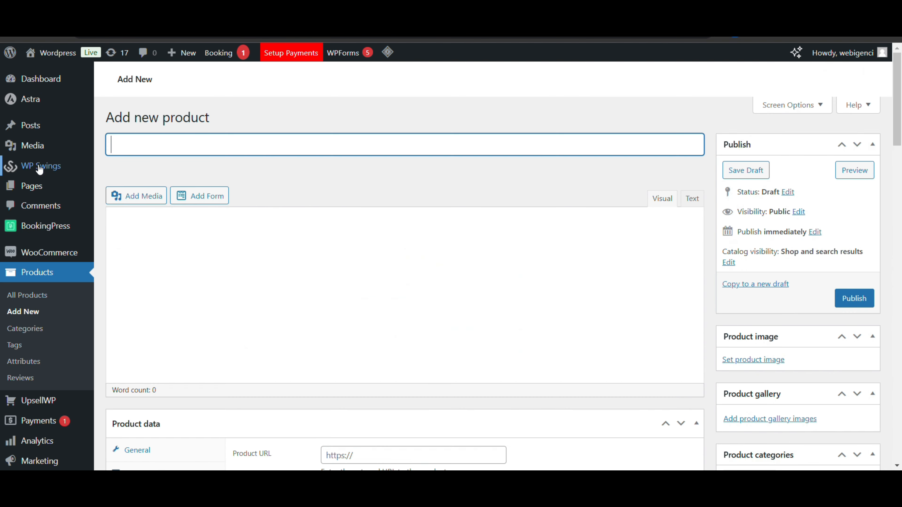
{"action": "type", "text": "Gif"}
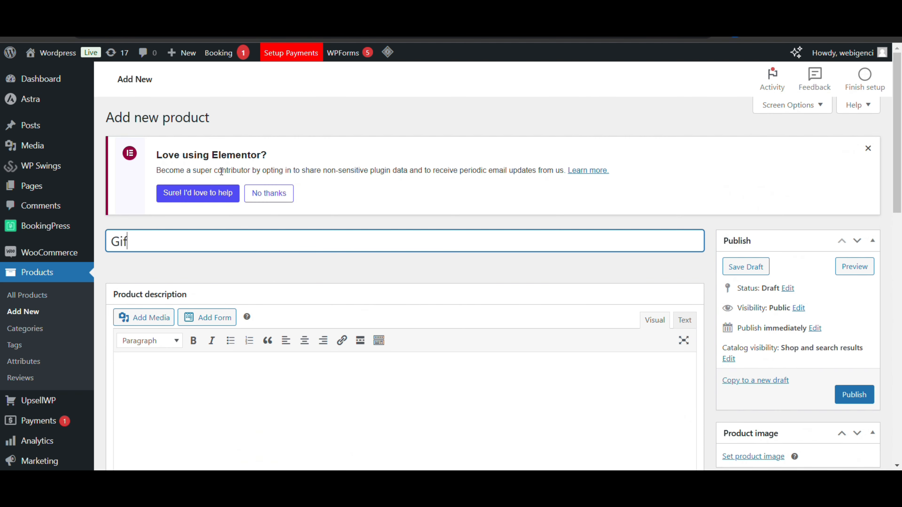
{"action": "type", "text": "t Wrao"}
{"action": "scroll", "coordinate": [221, 172], "scroll_direction": "down", "scroll_amount": 10}
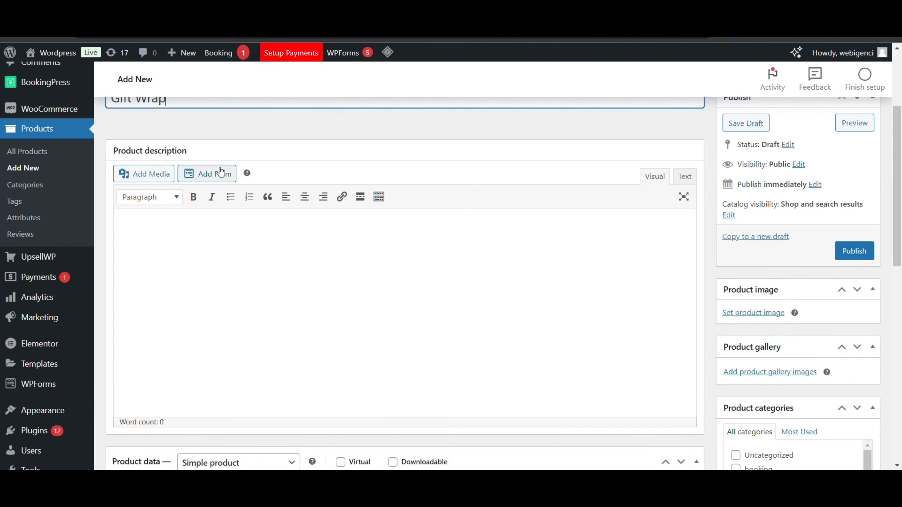
{"action": "left_click", "coordinate": [346, 236]}
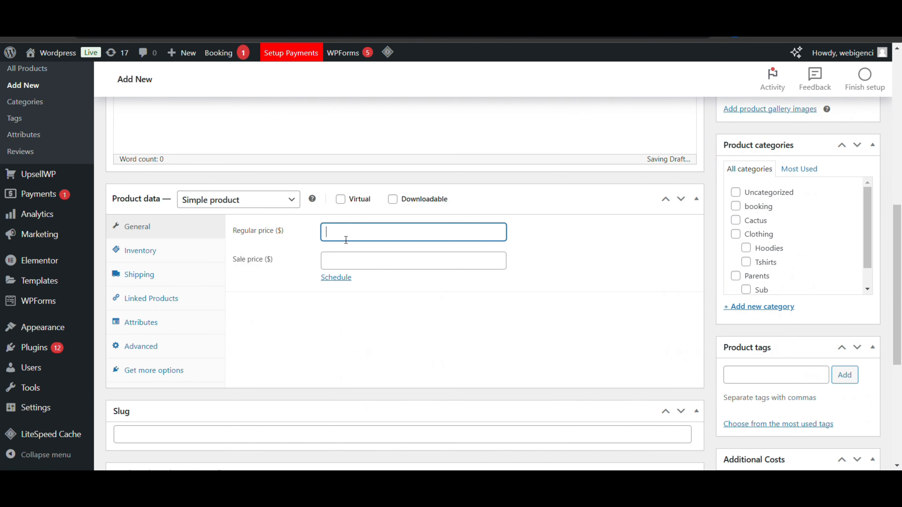
{"action": "type", "text": "1"}
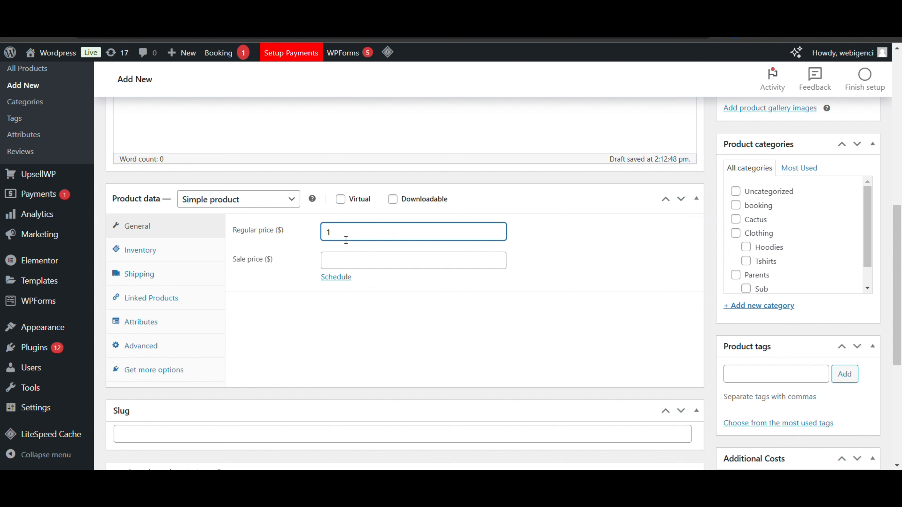
{"action": "scroll", "coordinate": [346, 239], "scroll_direction": "up", "scroll_amount": 5}
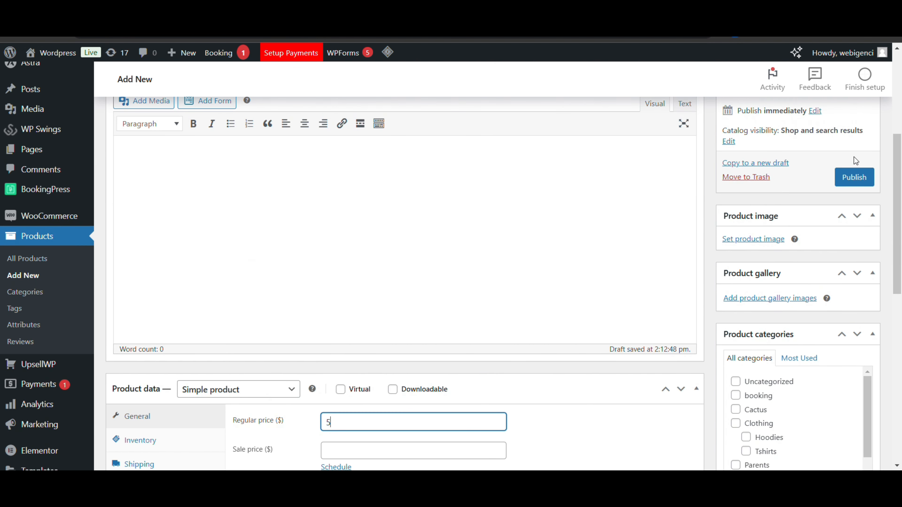
{"action": "left_click", "coordinate": [859, 180]}
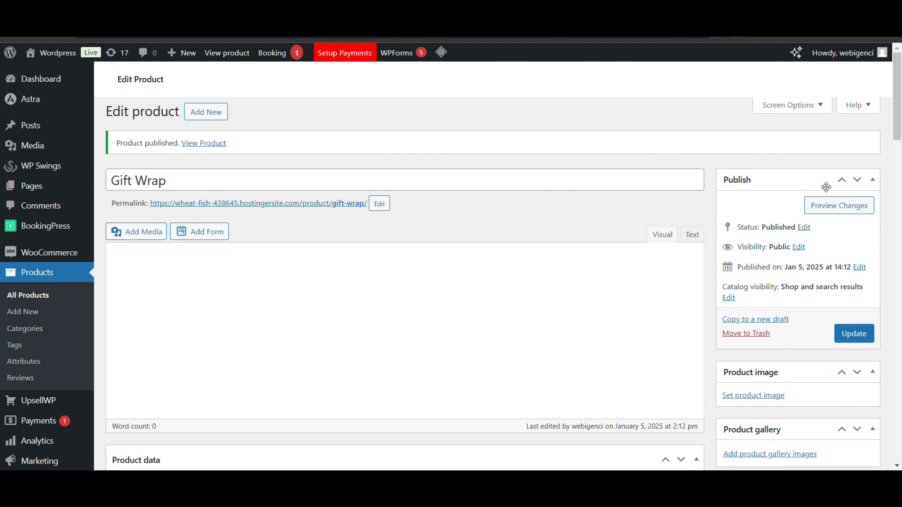
Open the Money Plant product for editing from the product list and show its Upsell Products (UpsellWP) settings.
{"action": "scroll", "coordinate": [41, 326], "scroll_direction": "down", "scroll_amount": 2}
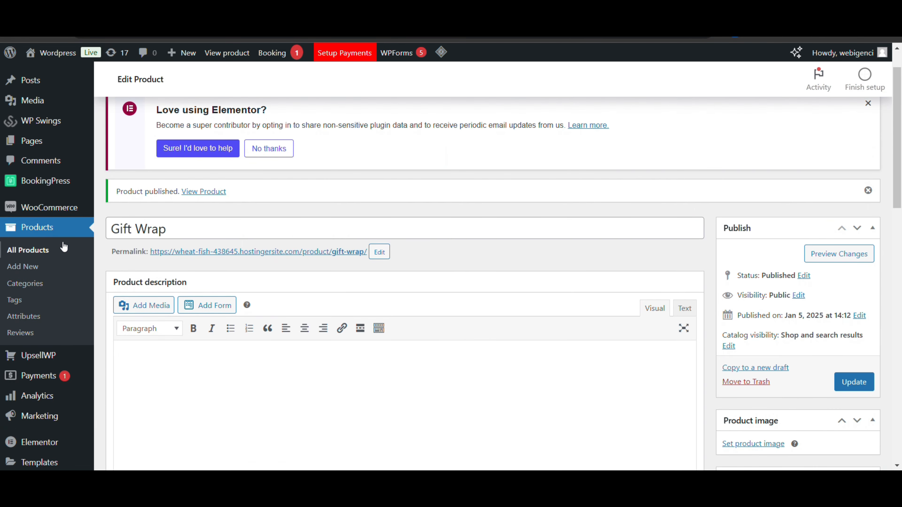
{"action": "left_click", "coordinate": [61, 249]}
{"action": "scroll", "coordinate": [213, 199], "scroll_direction": "down", "scroll_amount": 3}
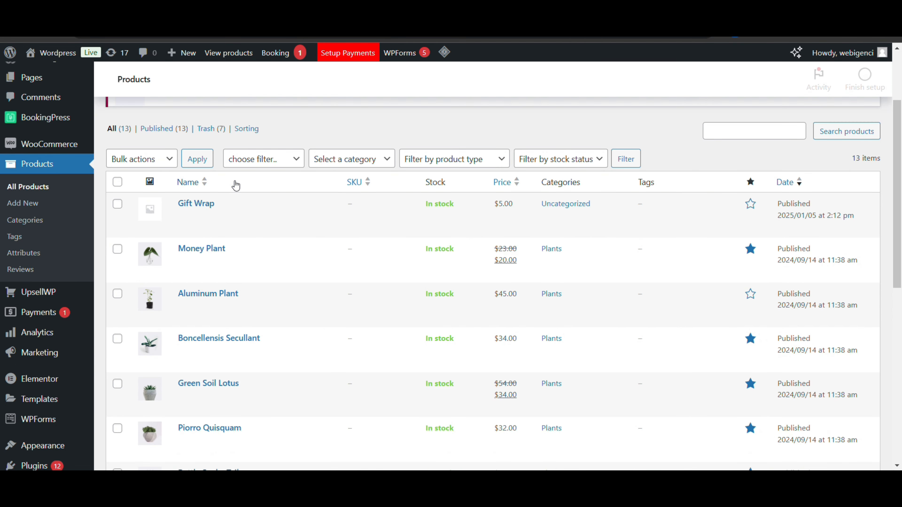
{"action": "left_click", "coordinate": [210, 262]}
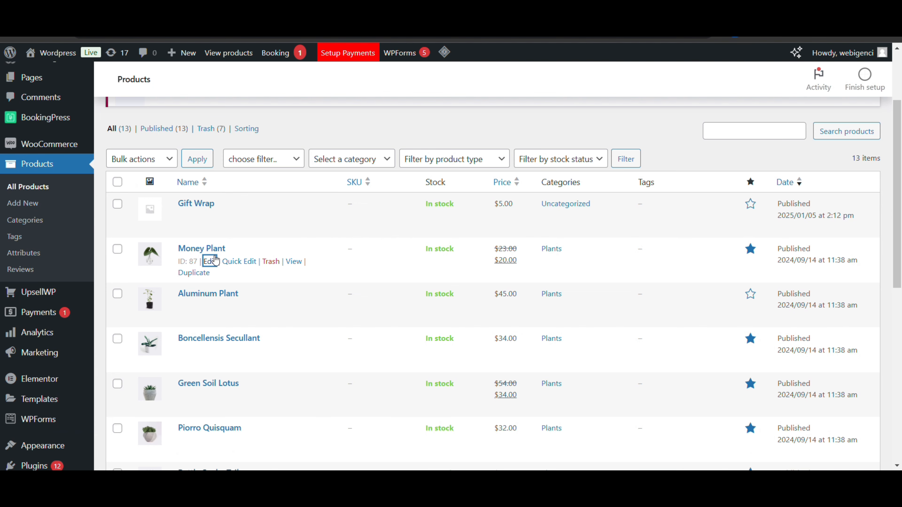
{"action": "scroll", "coordinate": [258, 261], "scroll_direction": "down", "scroll_amount": 6}
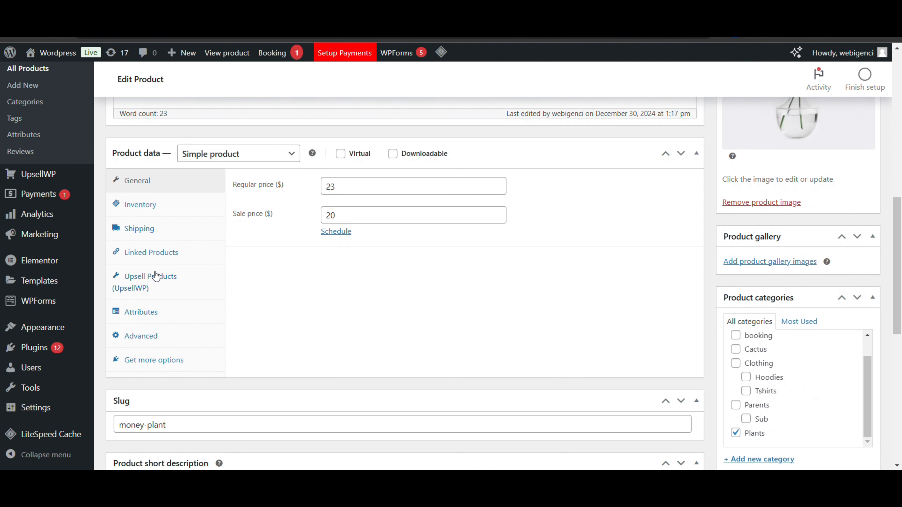
{"action": "left_click", "coordinate": [147, 279]}
Add the Gift Wrap product to Money Plant's Product Add-Ons and update the product.
{"action": "left_click", "coordinate": [349, 247]}
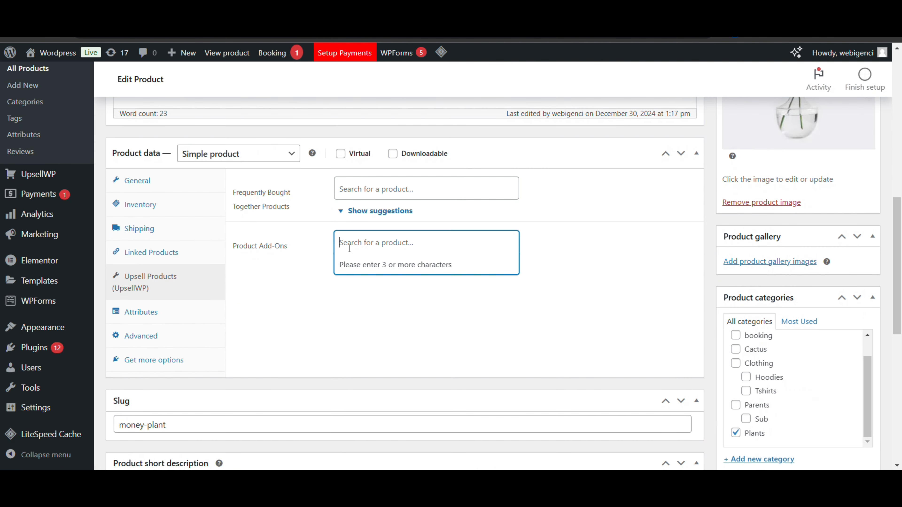
{"action": "type", "text": "gift"}
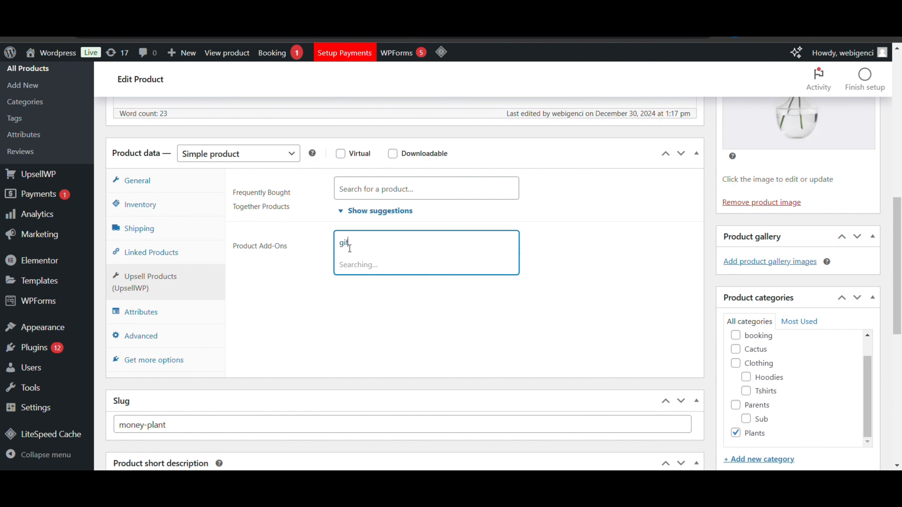
{"action": "left_click", "coordinate": [382, 265]}
{"action": "scroll", "coordinate": [616, 235], "scroll_direction": "up", "scroll_amount": 8}
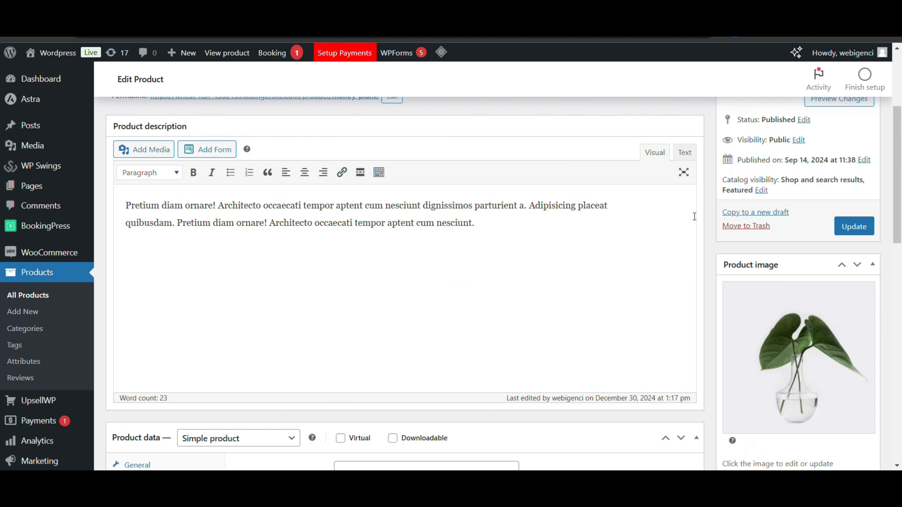
{"action": "left_click", "coordinate": [852, 227]}
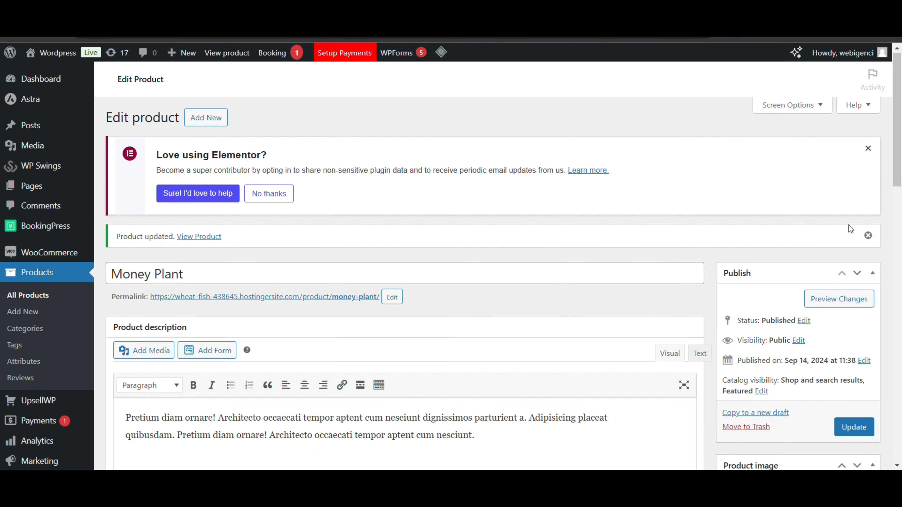
Preview the Money Plant product page in the store and examine its Gift Wrap add-on offer.
{"action": "left_click", "coordinate": [830, 303]}
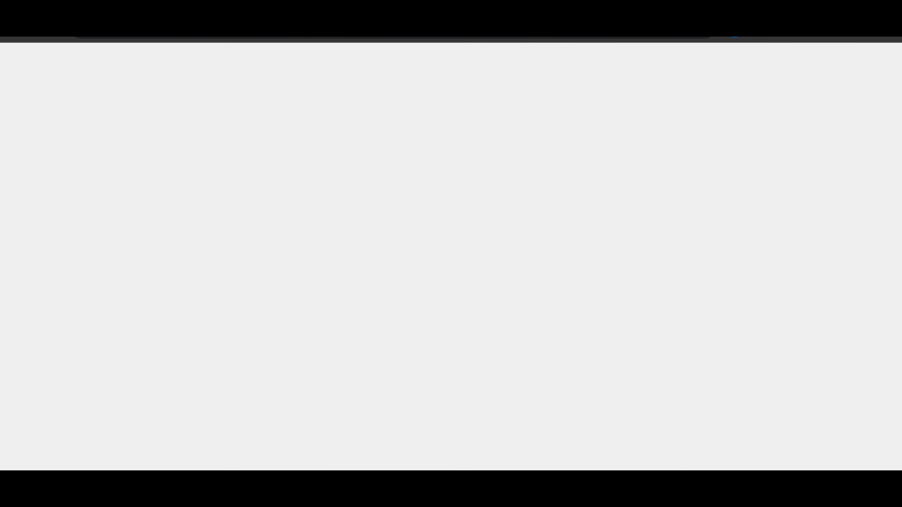
{"action": "scroll", "coordinate": [523, 175], "scroll_direction": "down", "scroll_amount": 2}
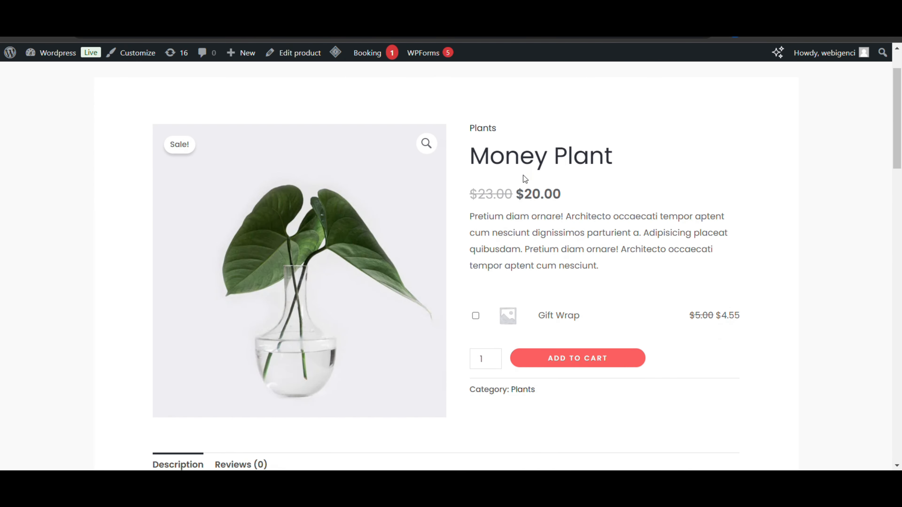
{"action": "scroll", "coordinate": [523, 174], "scroll_direction": "up", "scroll_amount": 2}
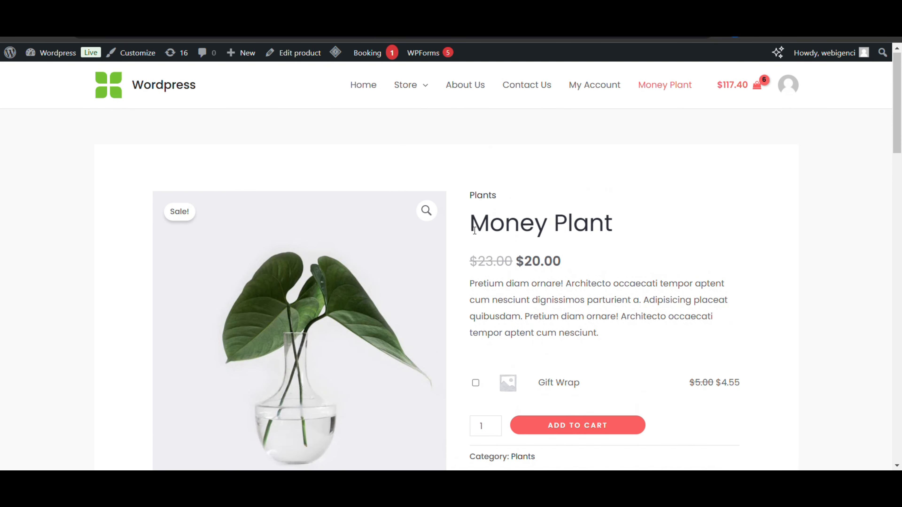
{"action": "scroll", "coordinate": [489, 226], "scroll_direction": "down", "scroll_amount": 3}
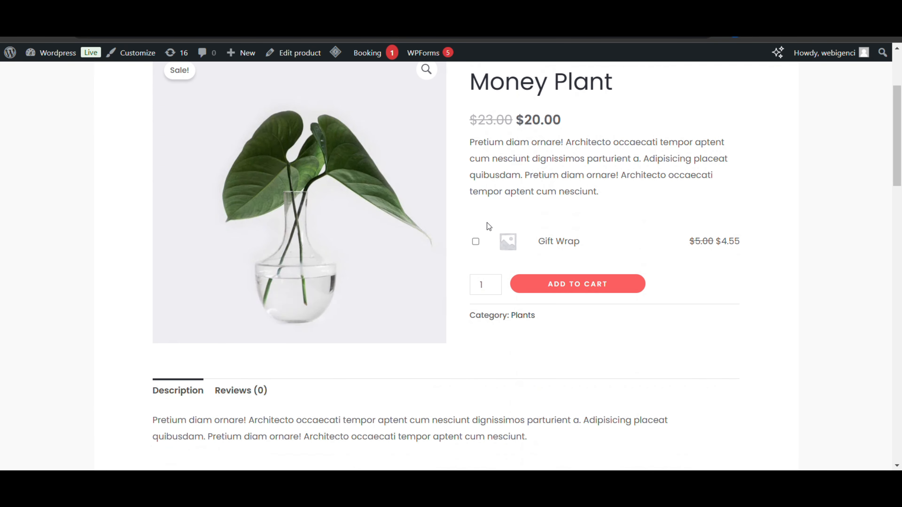
Select the Gift Wrap add-on on the Money Plant page and add the product to the cart.
{"action": "left_click", "coordinate": [476, 242]}
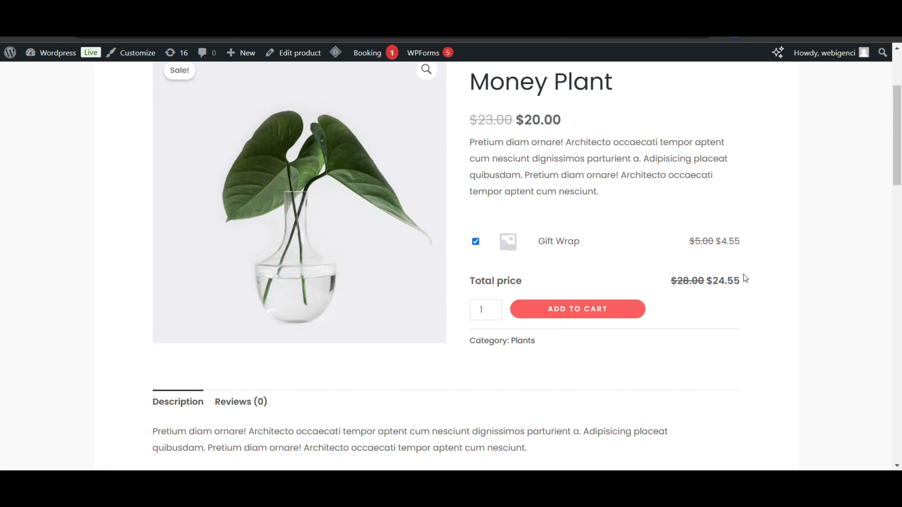
{"action": "scroll", "coordinate": [588, 319], "scroll_direction": "up", "scroll_amount": 2}
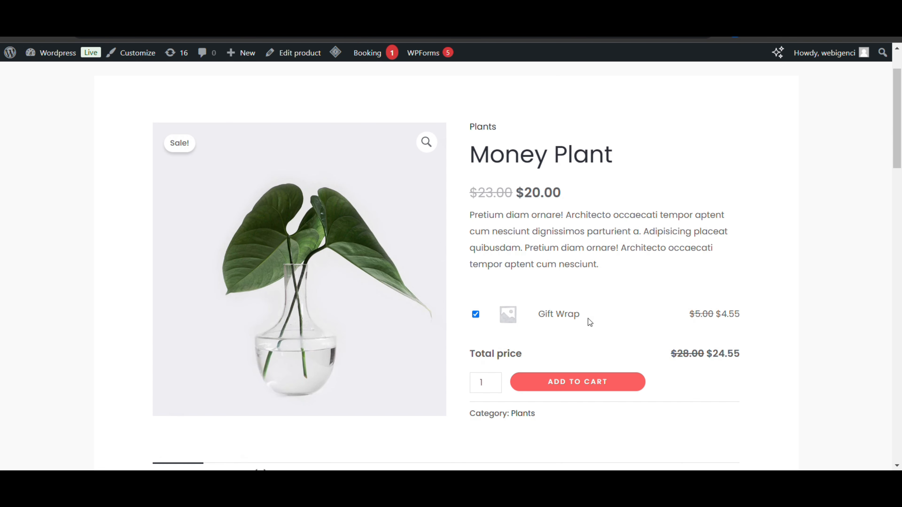
{"action": "scroll", "coordinate": [572, 321], "scroll_direction": "down", "scroll_amount": 1}
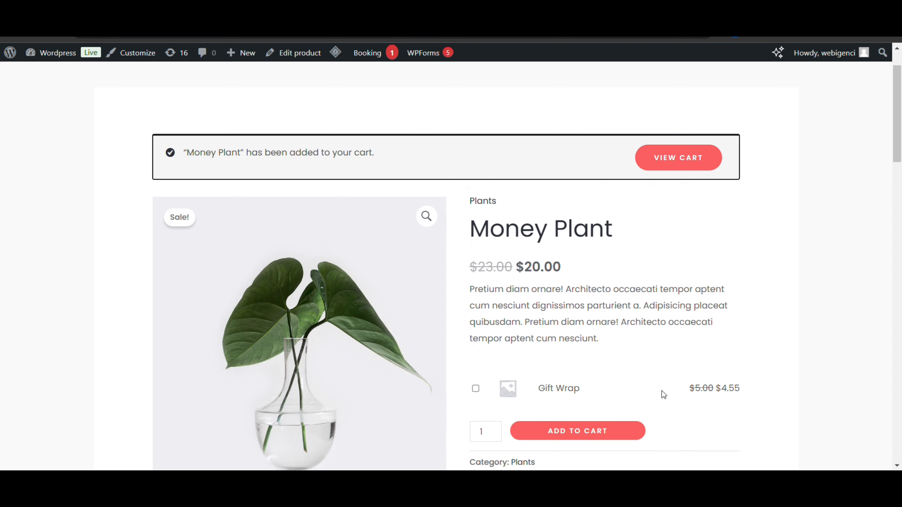
Check the Money Plant and Gift Wrap entries in the shopping cart, including the add-on discount, and close the cart.
{"action": "scroll", "coordinate": [719, 350], "scroll_direction": "up", "scroll_amount": 2}
{"action": "left_click", "coordinate": [757, 84]}
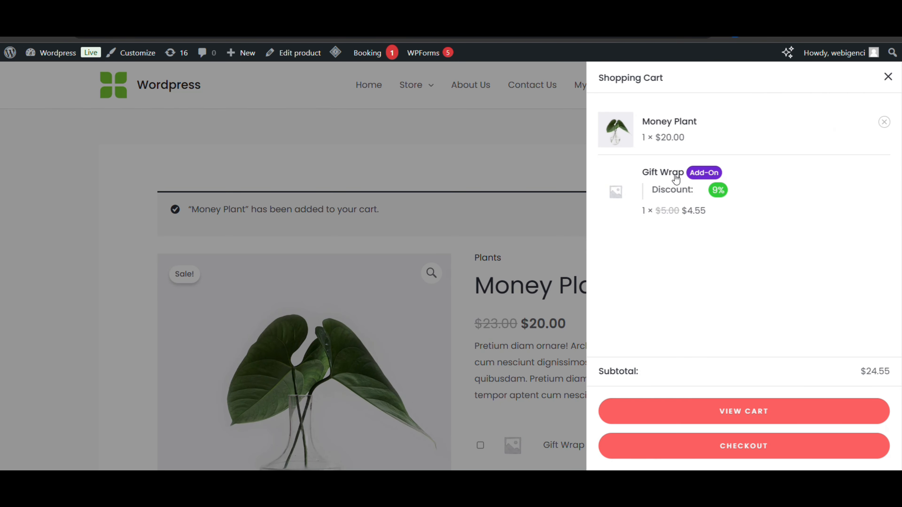
{"action": "left_click", "coordinate": [538, 262]}
{"action": "scroll", "coordinate": [534, 257], "scroll_direction": "down", "scroll_amount": 3}
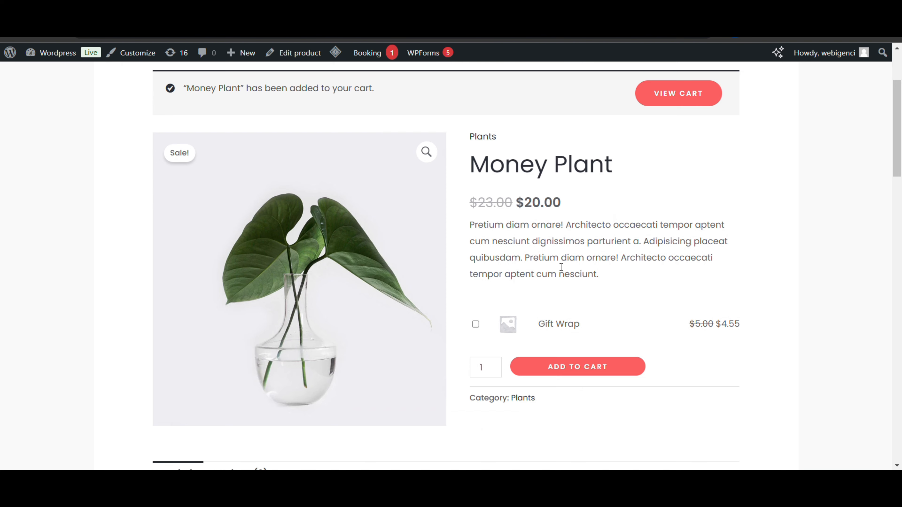
{"action": "scroll", "coordinate": [560, 267], "scroll_direction": "down", "scroll_amount": 1}
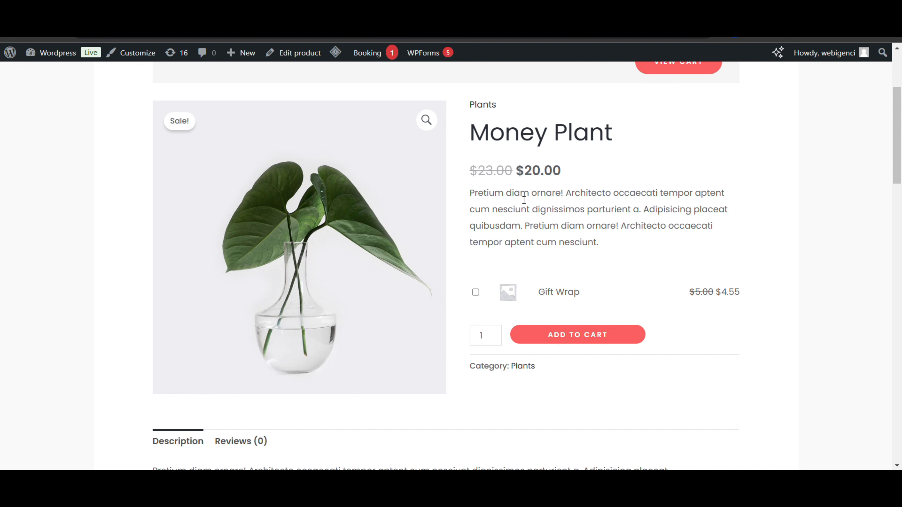
{"action": "scroll", "coordinate": [582, 196], "scroll_direction": "down", "scroll_amount": 1}
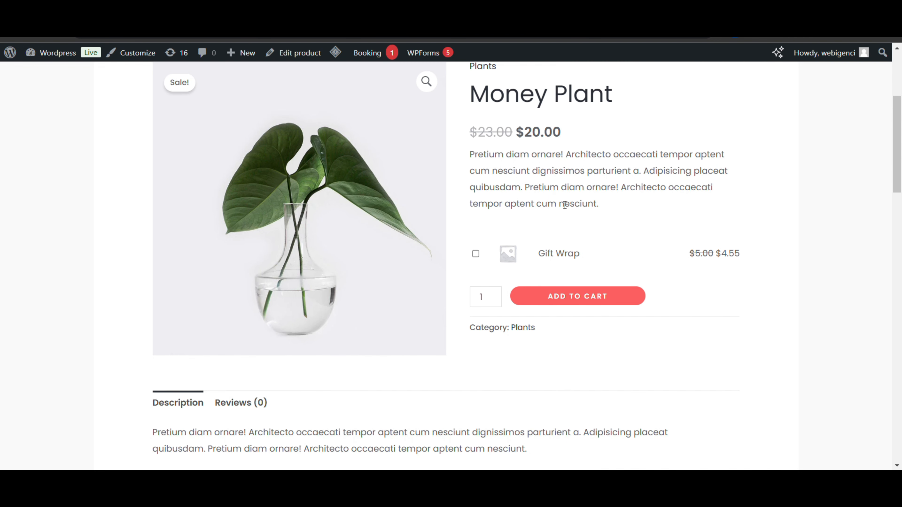
{"action": "scroll", "coordinate": [517, 235], "scroll_direction": "up", "scroll_amount": 1}
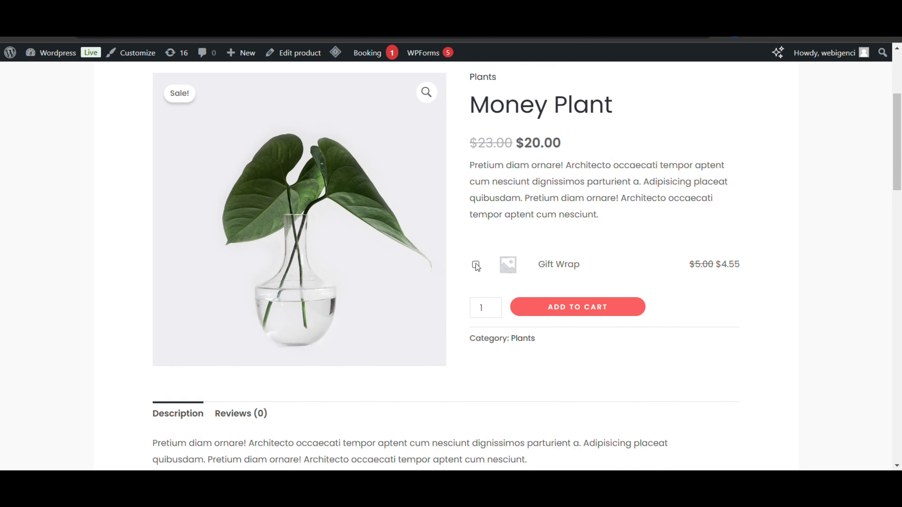